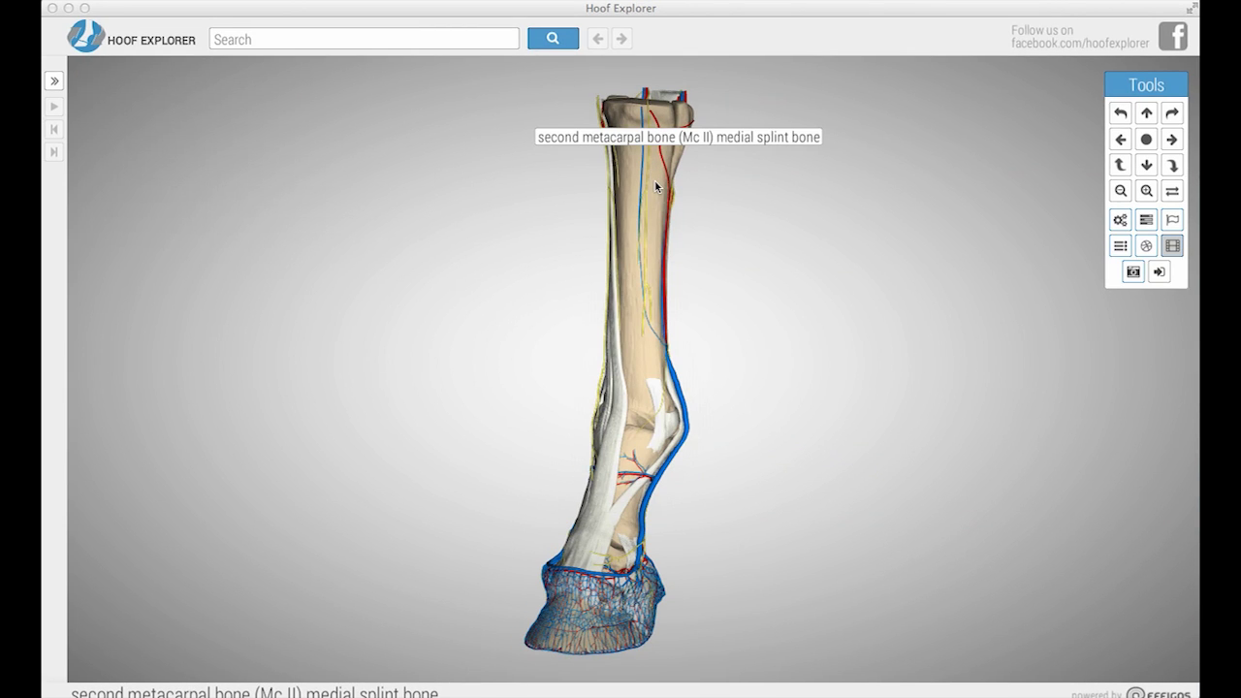
Rotate the leg model sideways in both directions, pan it up and down, and reset the view.
click(539, 224)
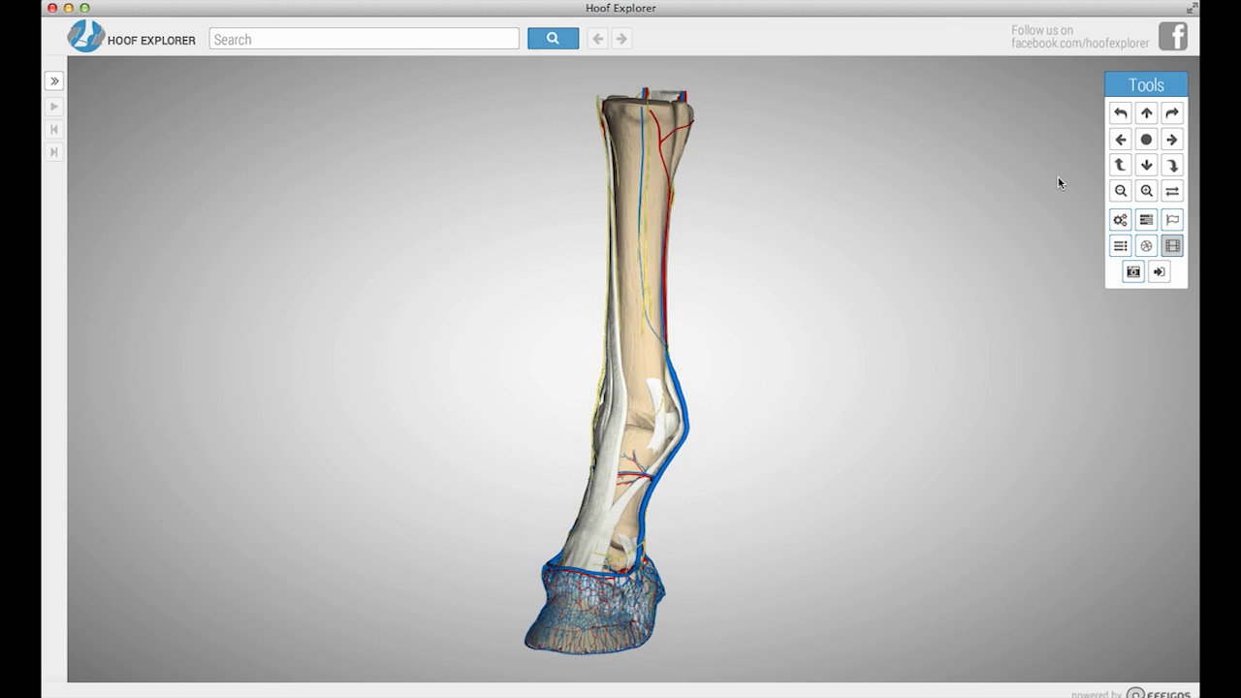
click(1120, 112)
click(1171, 113)
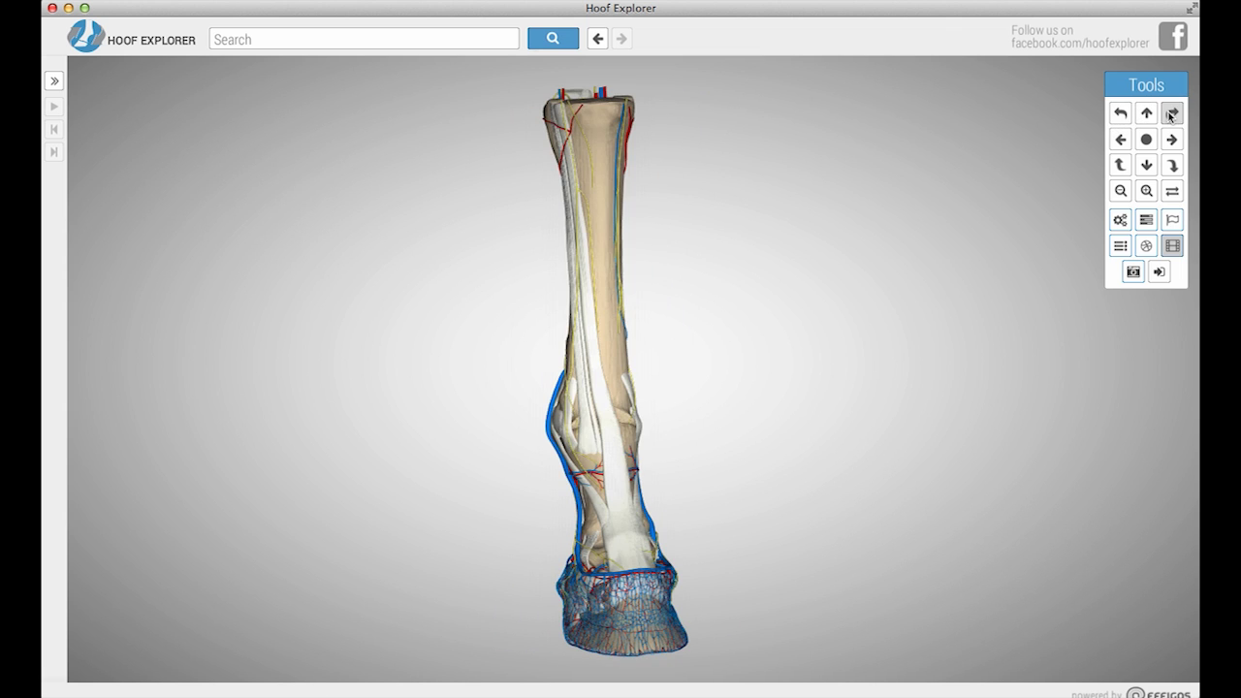
click(1146, 113)
click(1145, 165)
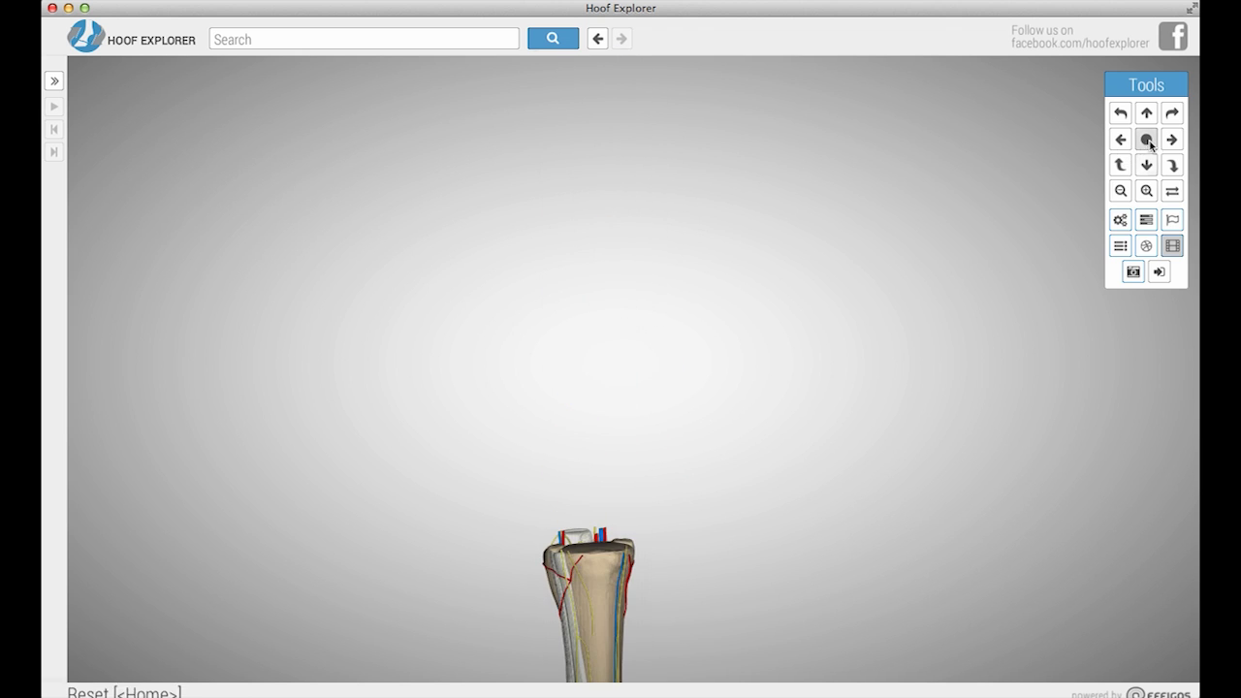
click(1146, 140)
Zoom the leg model out and in, and dismiss the reminder notification.
click(1121, 191)
click(1146, 191)
click(1121, 190)
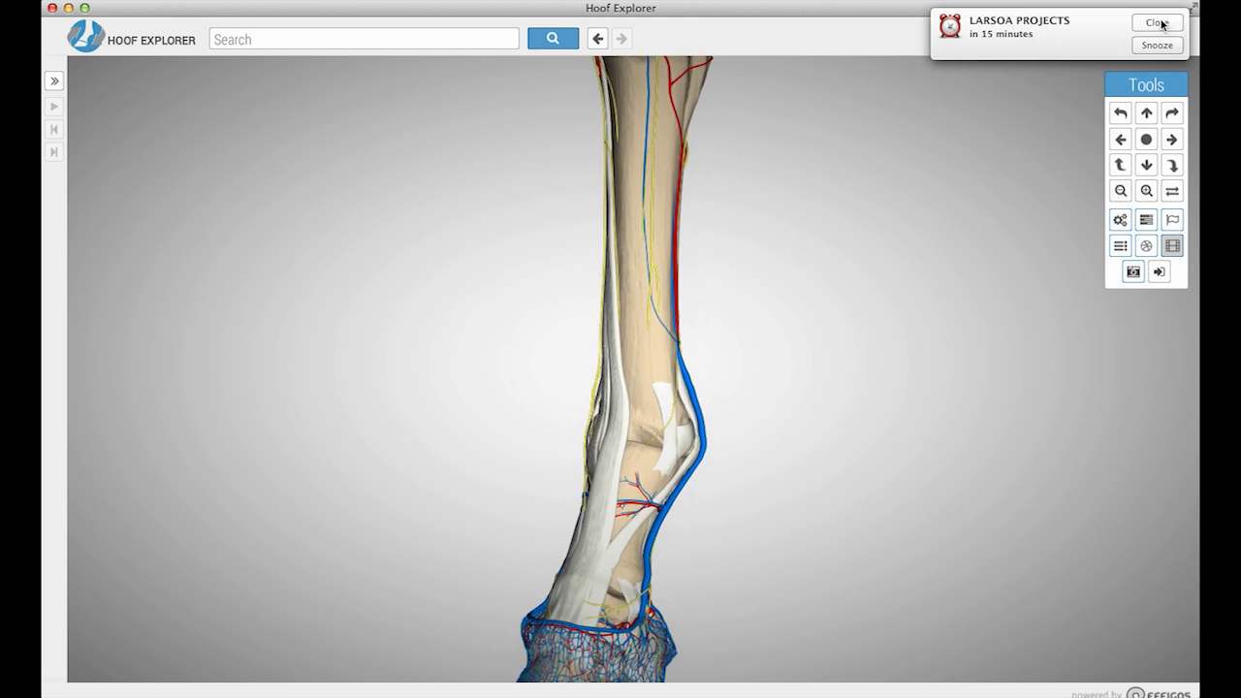
click(1139, 49)
Pan the leg model sideways in both directions, reset the view, and tilt the model up and down.
click(1120, 139)
click(1171, 140)
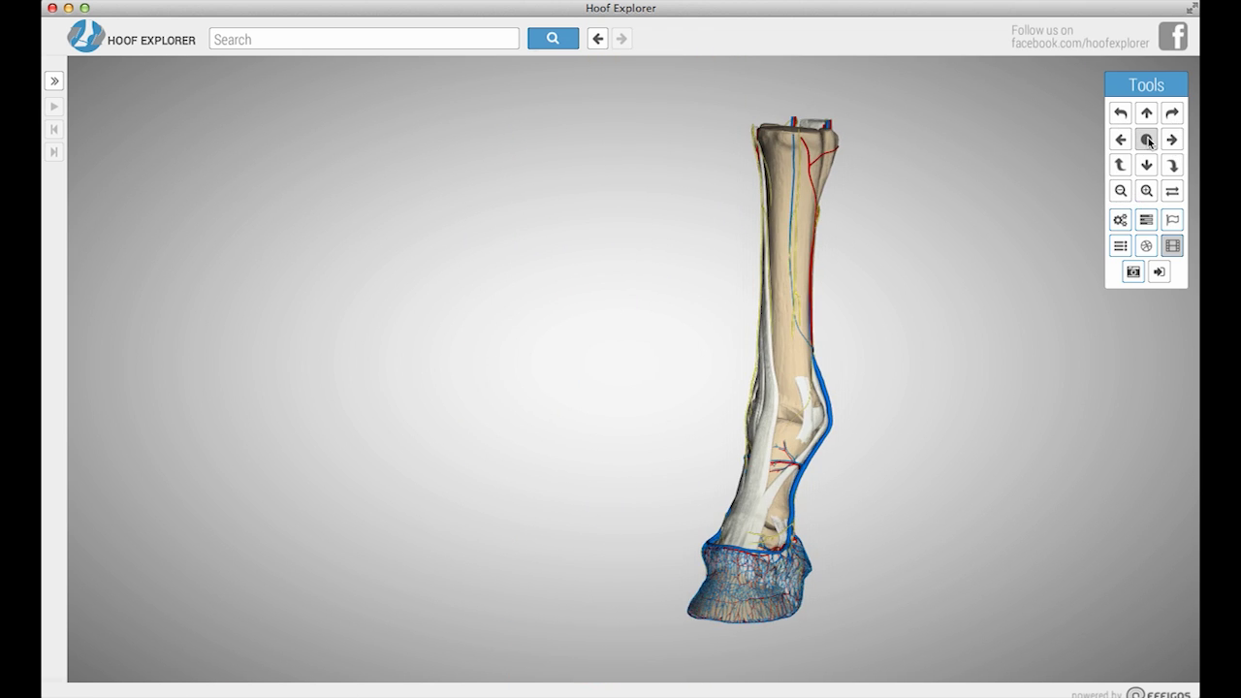
click(1145, 140)
click(1120, 165)
click(1171, 165)
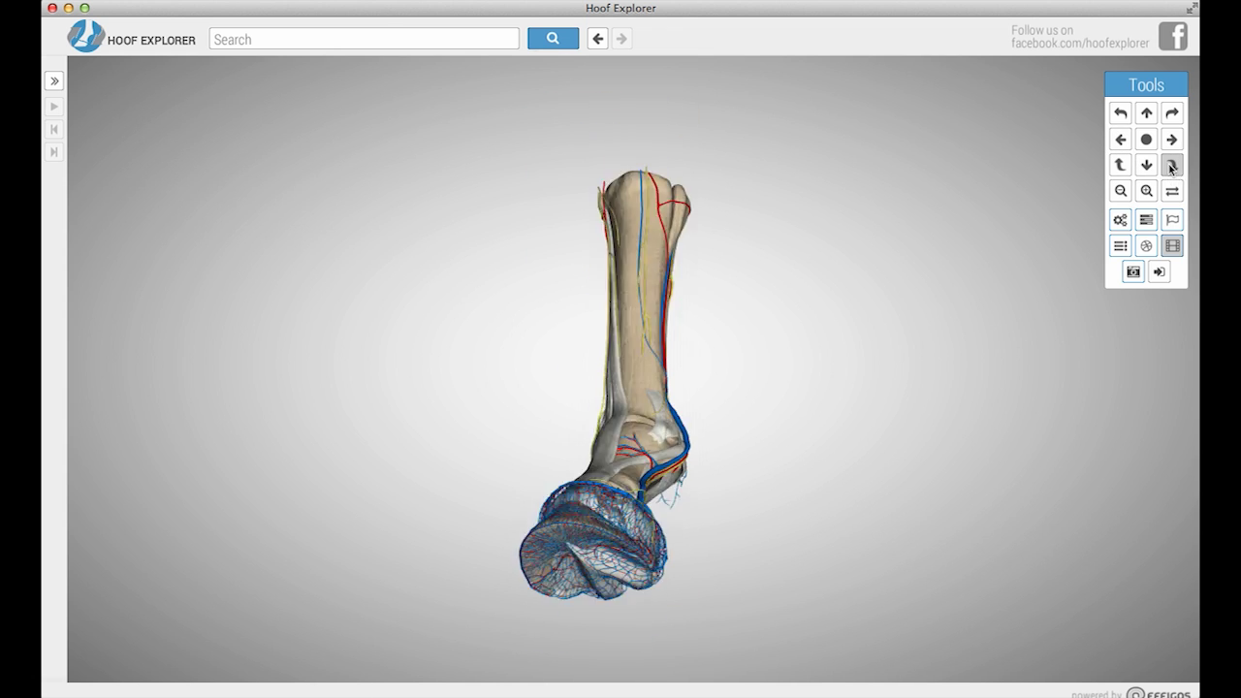
click(1171, 192)
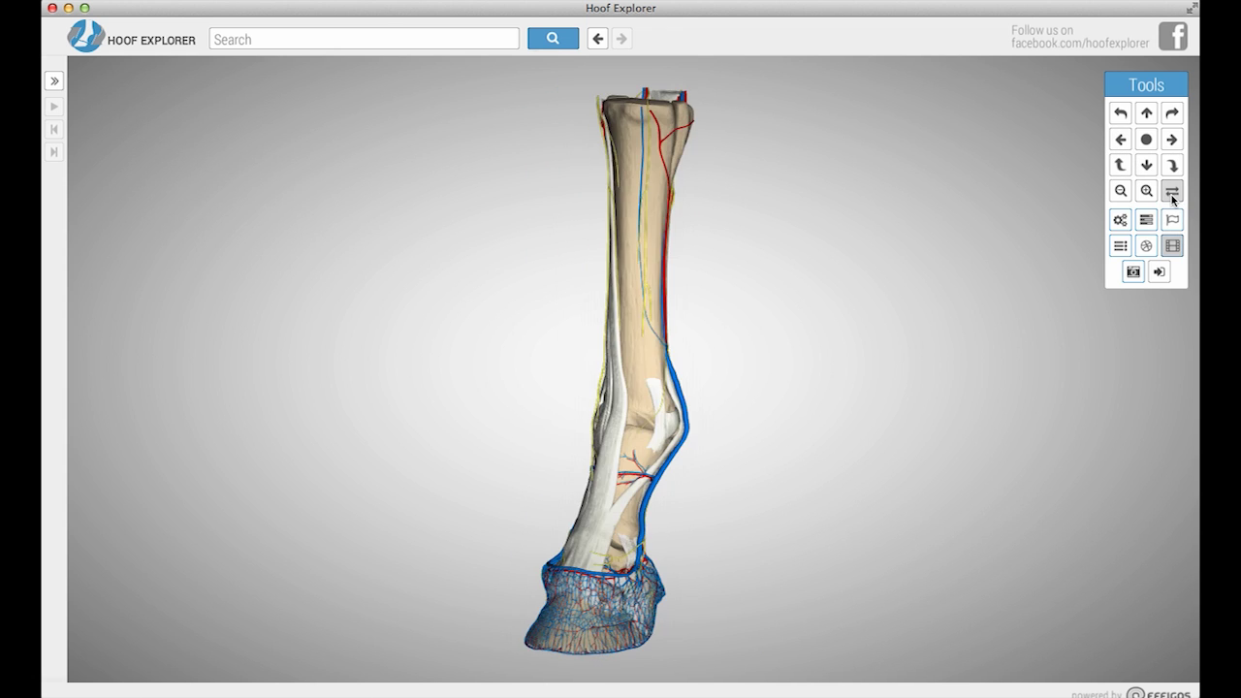
mouse_move(1010, 203)
mouse_down()
mouse_move(1008, 249)
mouse_move(1006, 145)
mouse_move(1005, 207)
mouse_up()
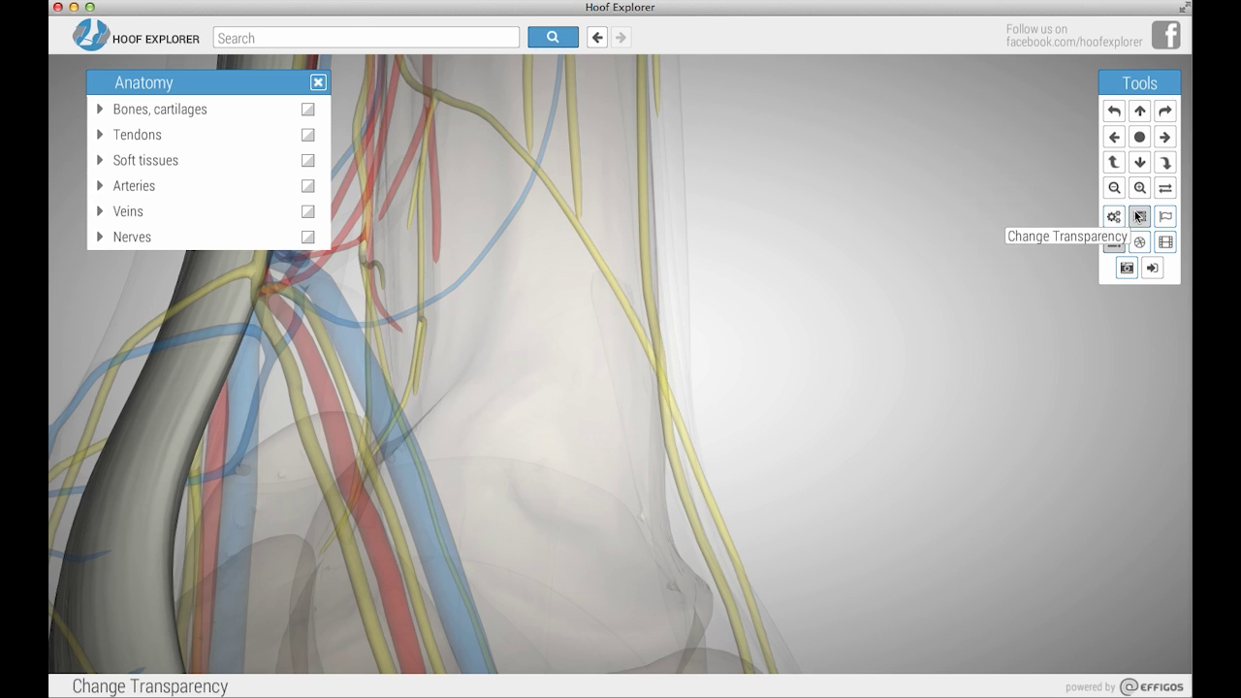
Try the Master and Tendons transparency sliders at about half, and reset all transparency values before closing the settings.
click(1113, 241)
drag(918, 153, 860, 221)
click(917, 240)
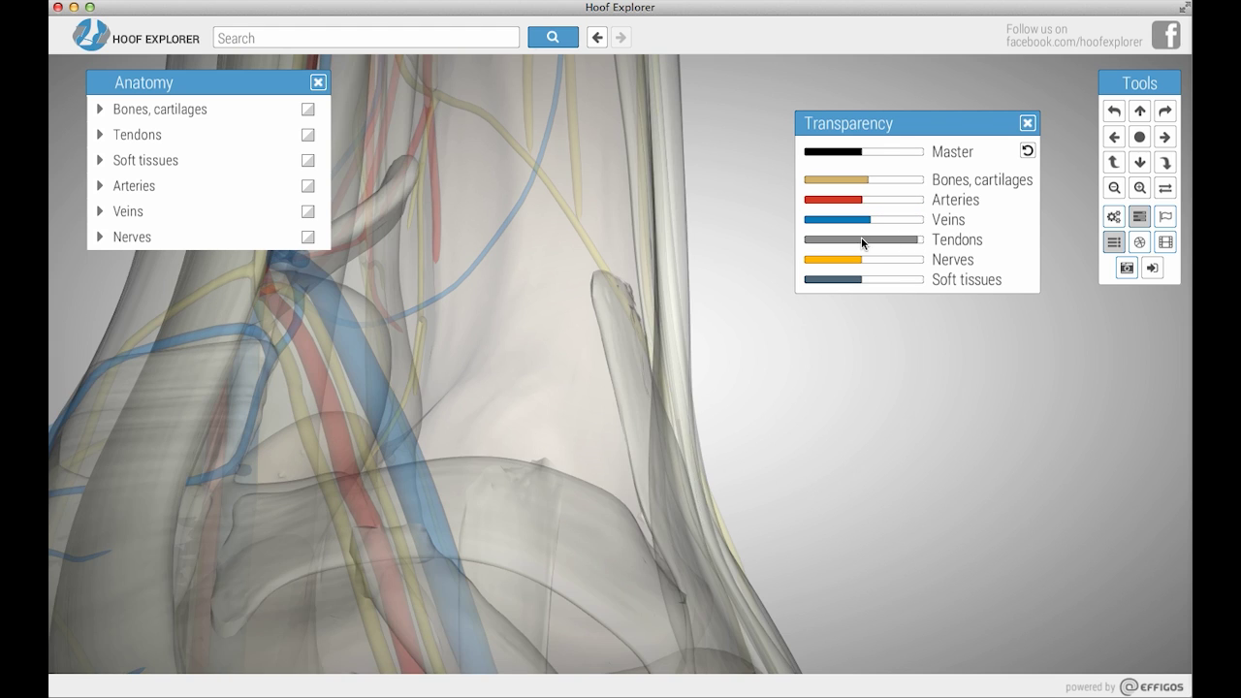
click(861, 239)
click(1028, 151)
click(1027, 123)
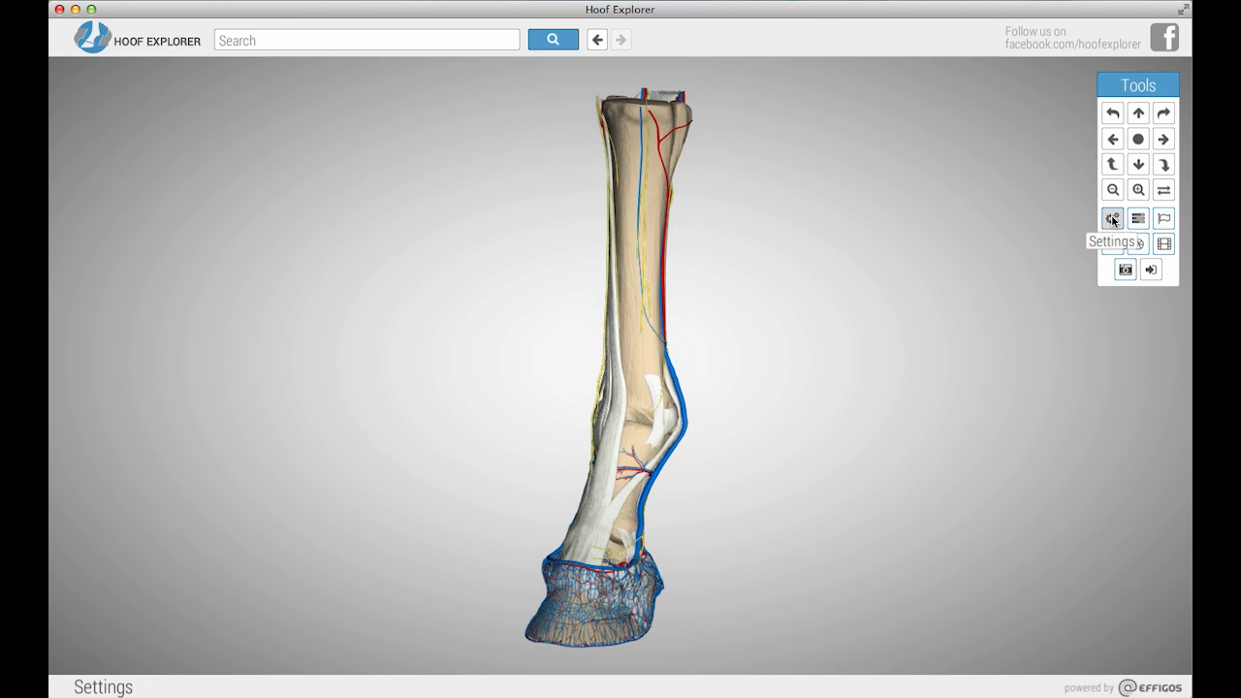
Set Antialiasing and Image Effects to their minimum and inspect the metacarpal region up close.
click(1112, 218)
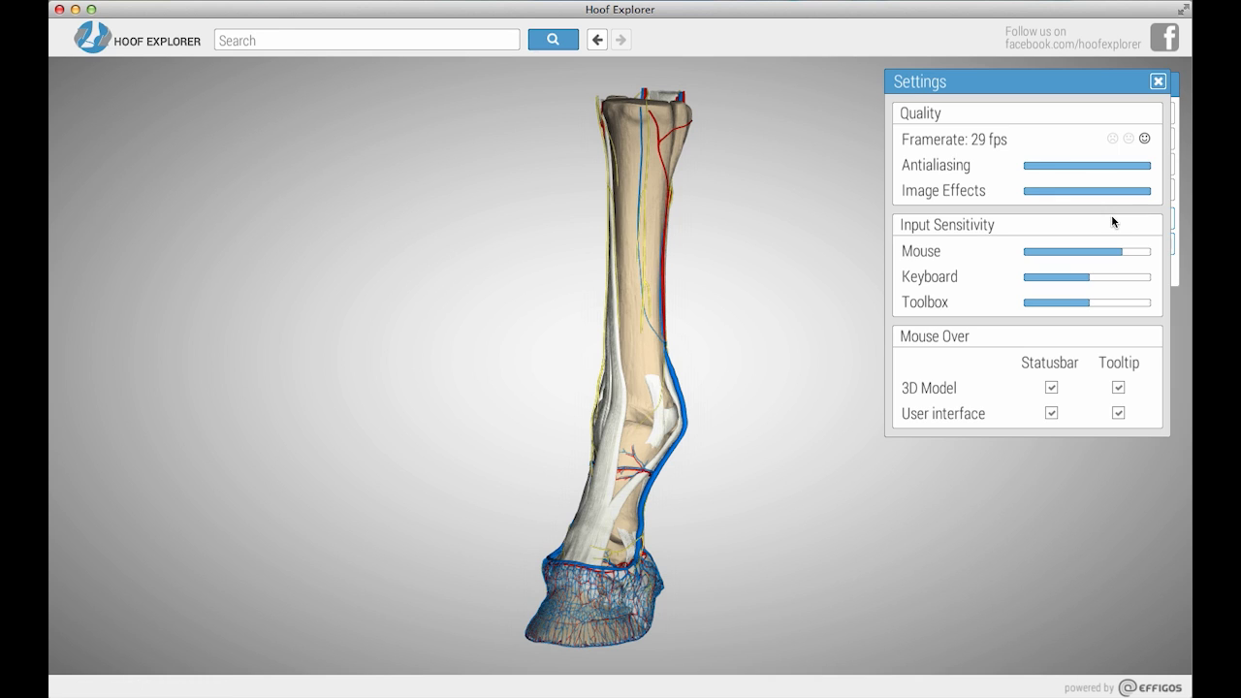
click(1026, 166)
click(1027, 191)
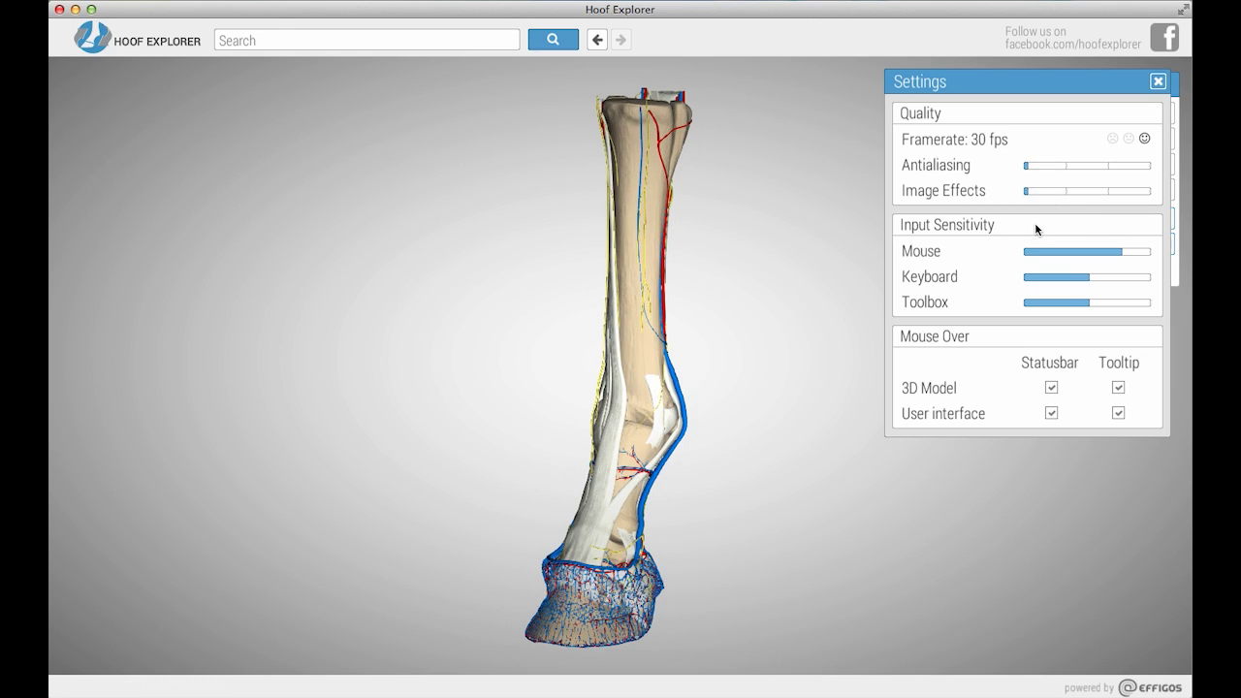
scroll(653, 298, up, 5)
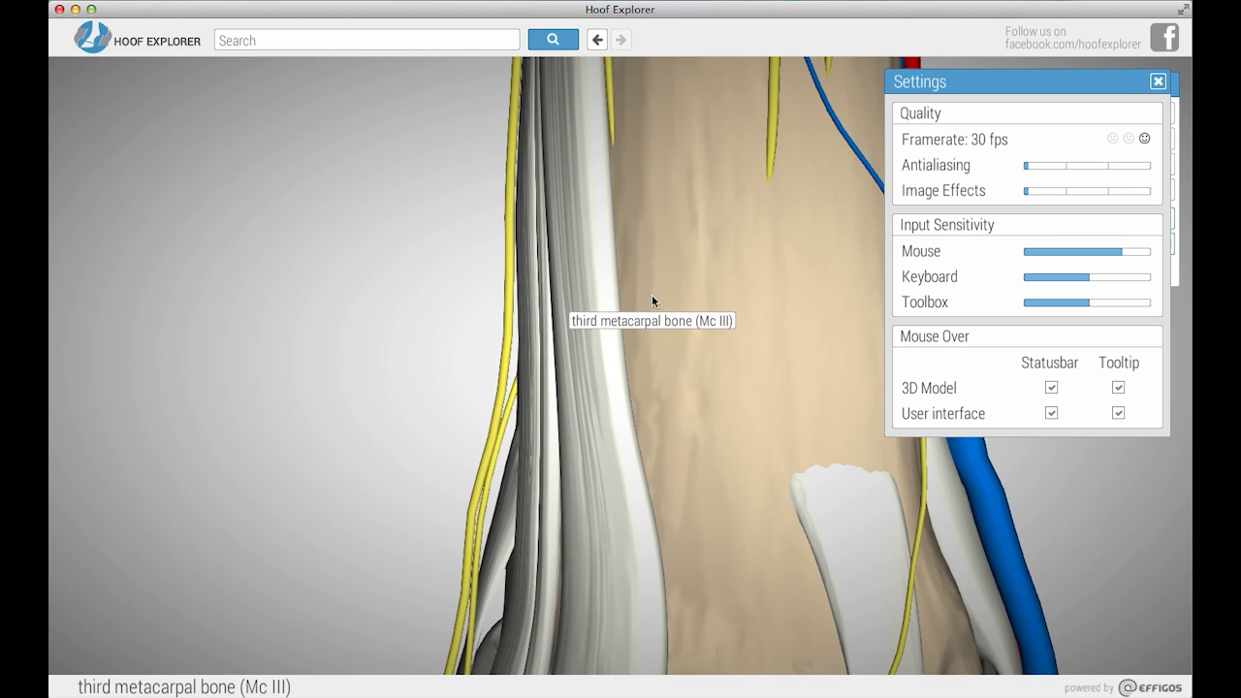
Set Antialiasing and Image Effects to their maximum, check the metacarpal region up close, and close the settings.
click(1148, 166)
click(1148, 191)
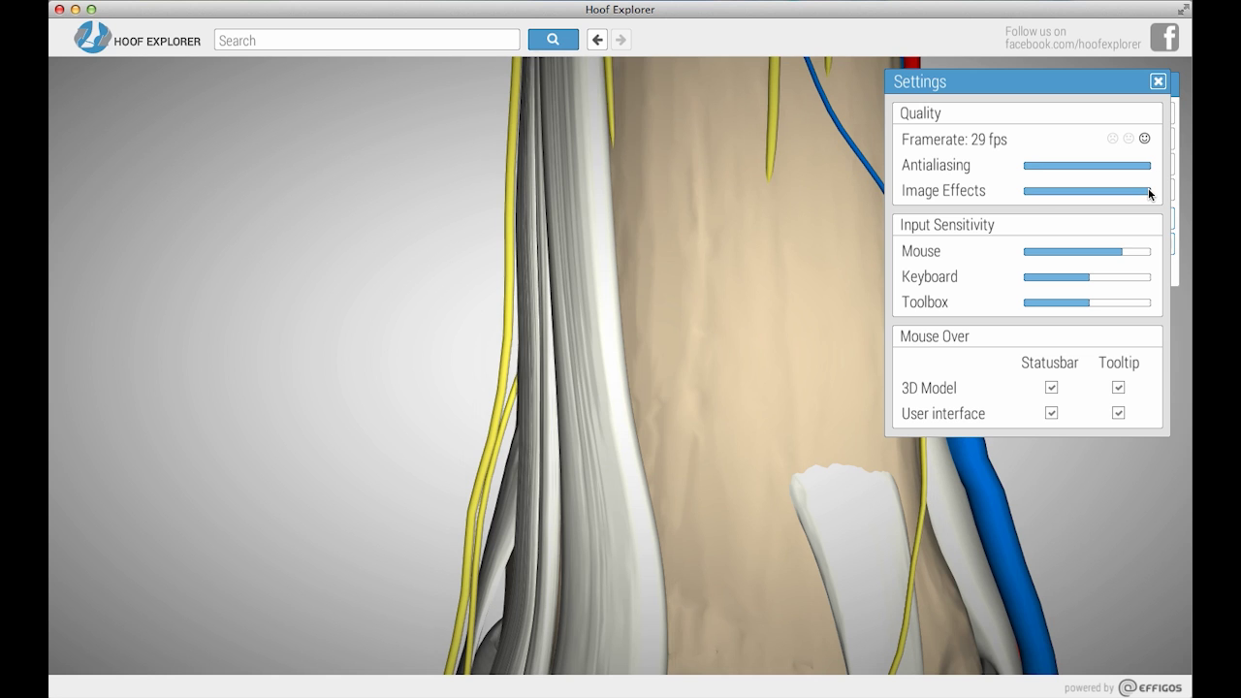
drag(711, 261, 633, 326)
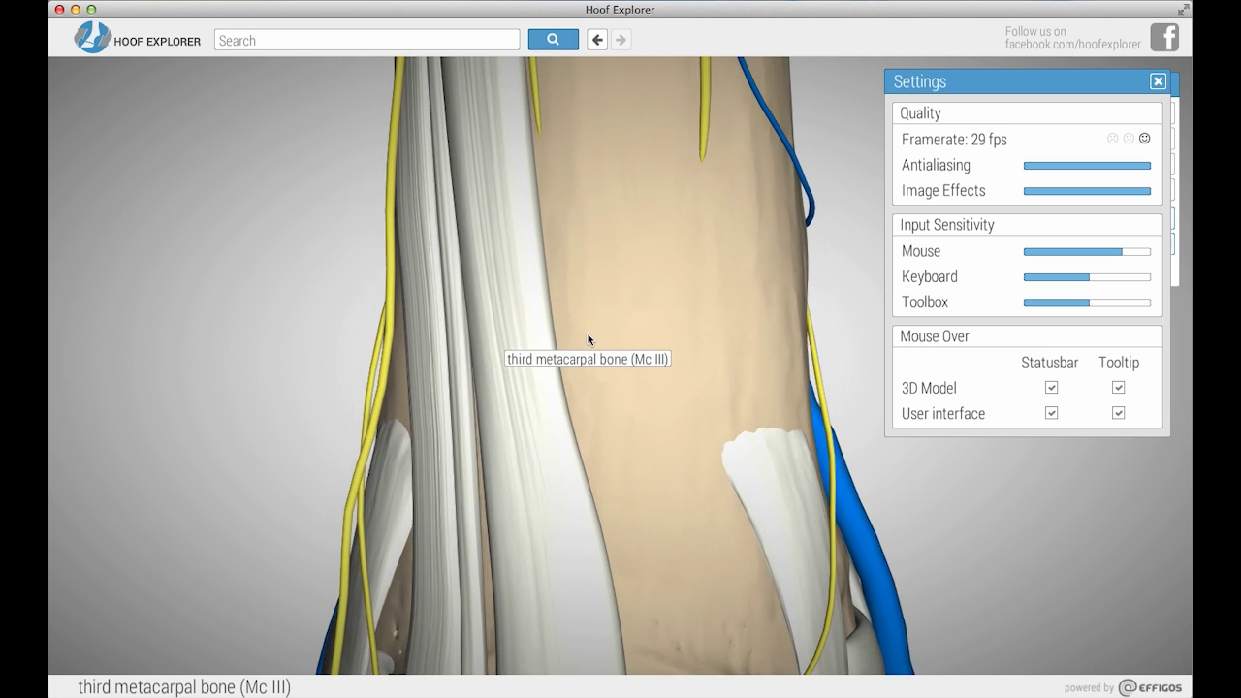
scroll(587, 334, up, 5)
scroll(587, 334, down, 3)
scroll(587, 334, down, 5)
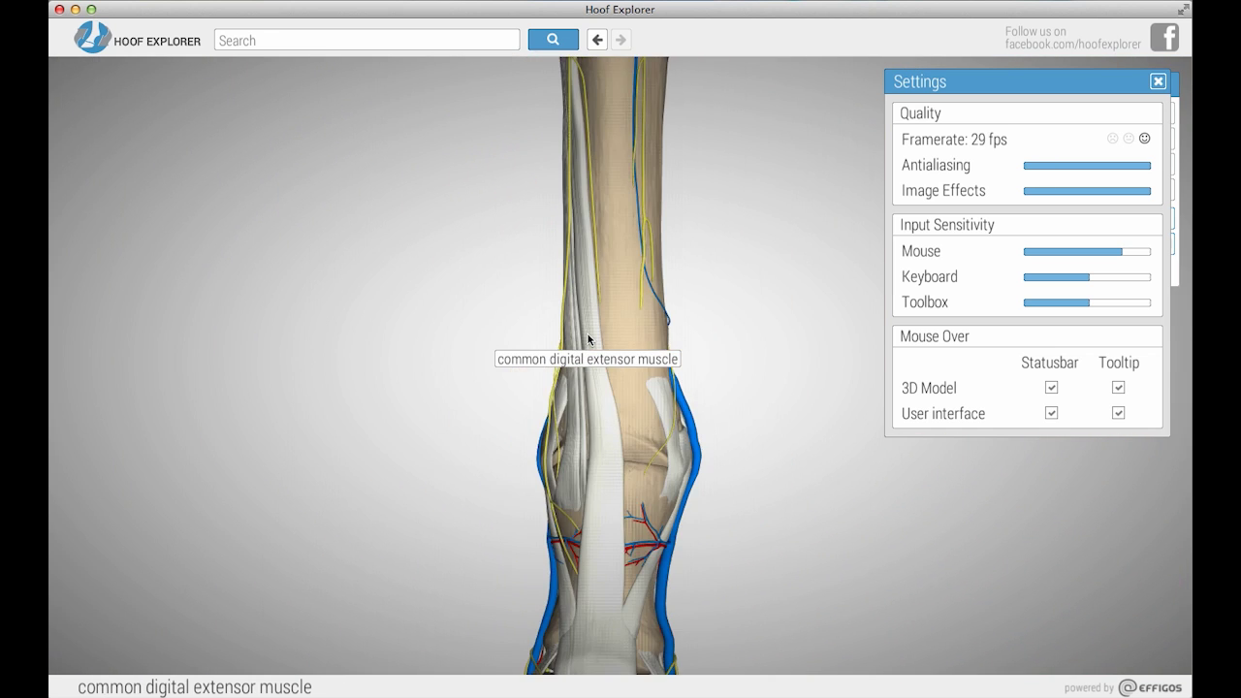
click(1157, 85)
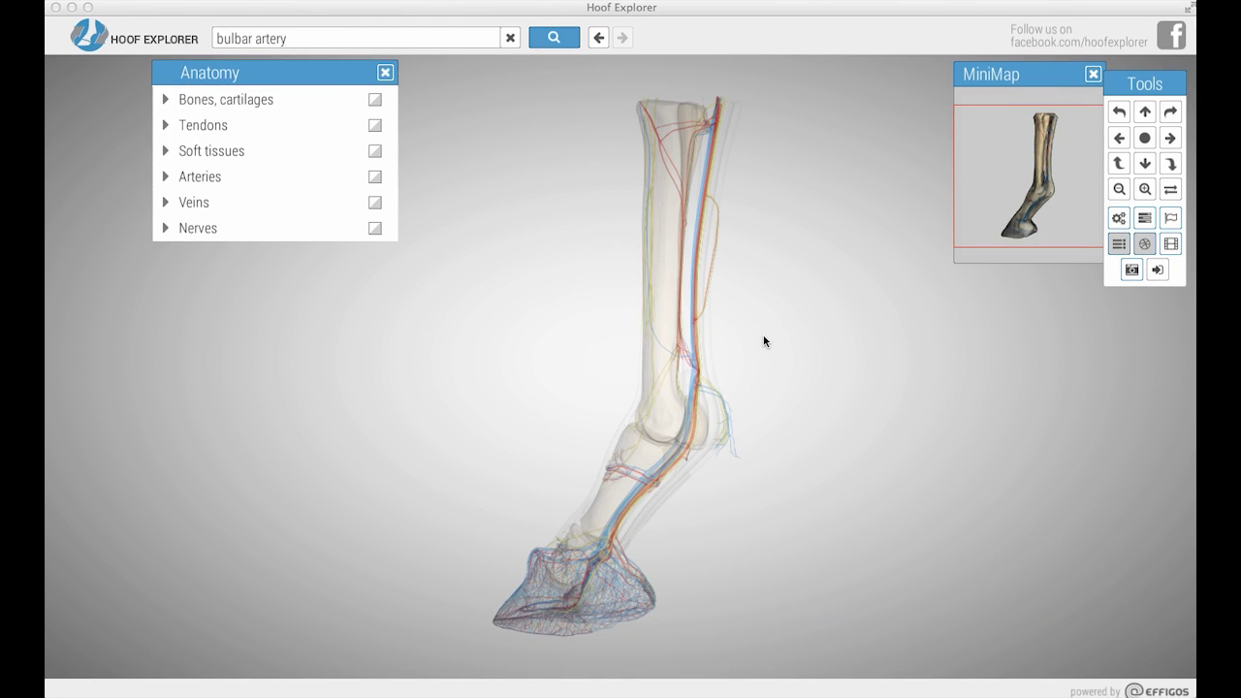
Try the Deutsch, Español and Latin language options, and switch back to English before closing the language list.
click(1170, 219)
click(905, 180)
click(905, 220)
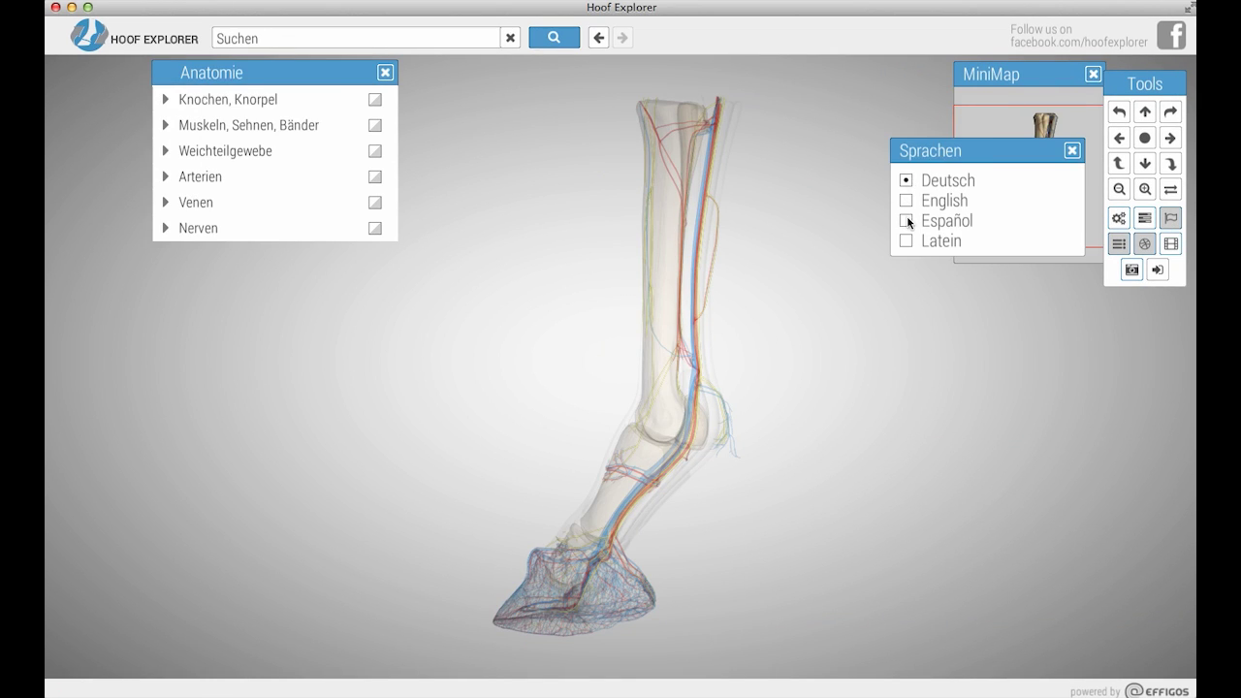
click(905, 241)
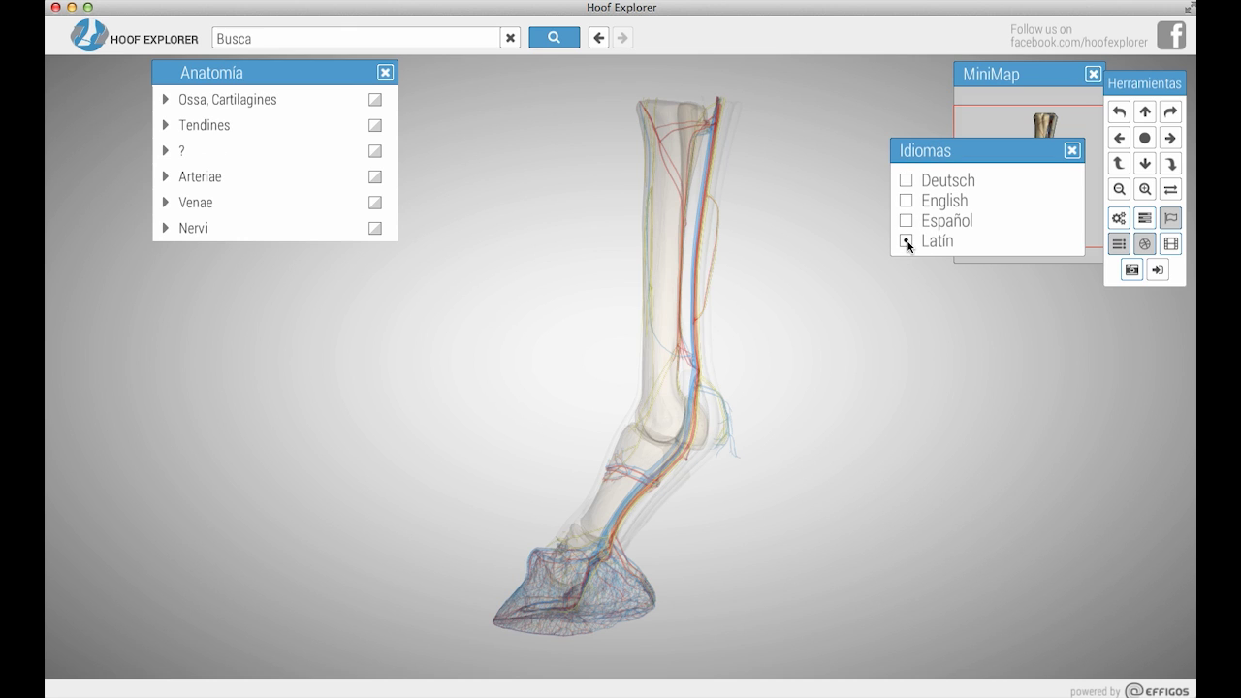
click(906, 200)
click(1074, 153)
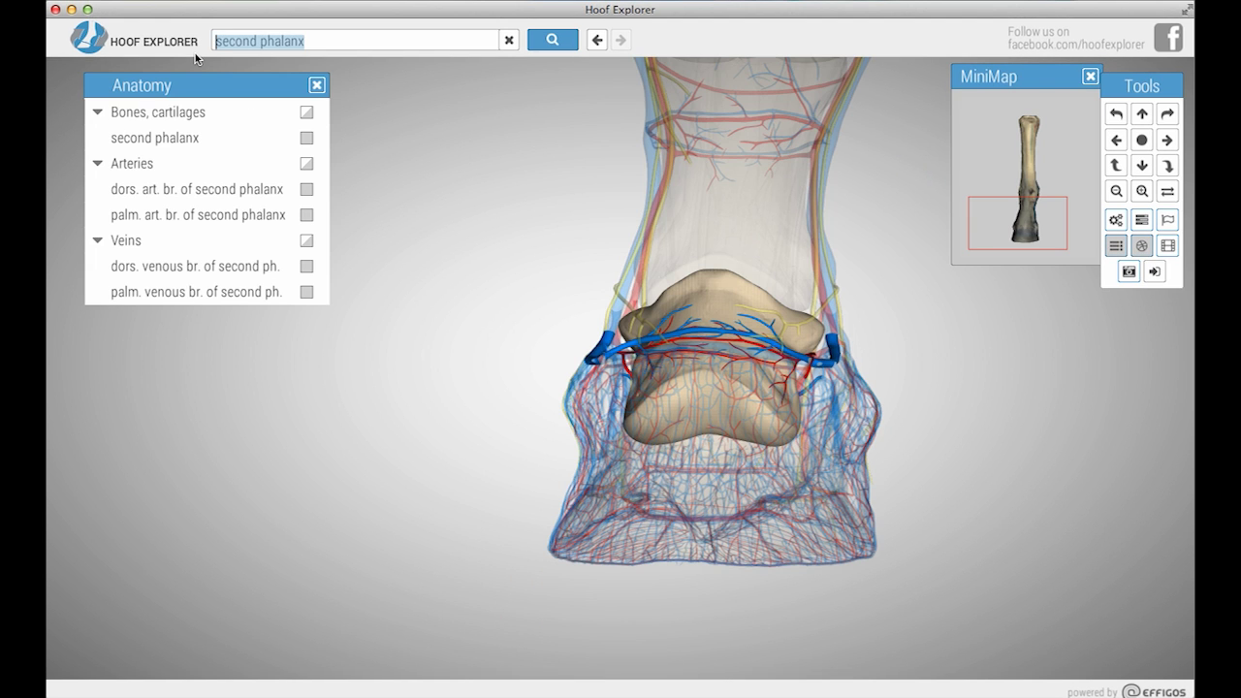
Search for "bulbar artery" and select the matching structure in the anatomy tree.
text(bulbar artery)
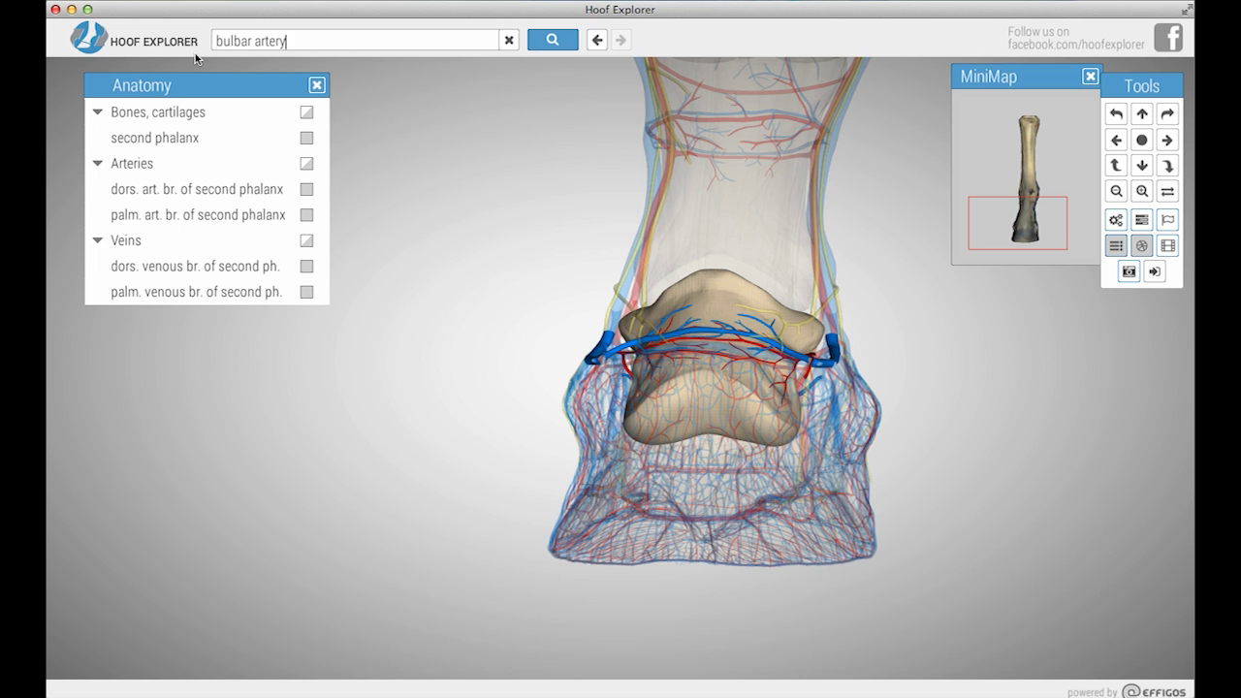
key(Return)
click(173, 138)
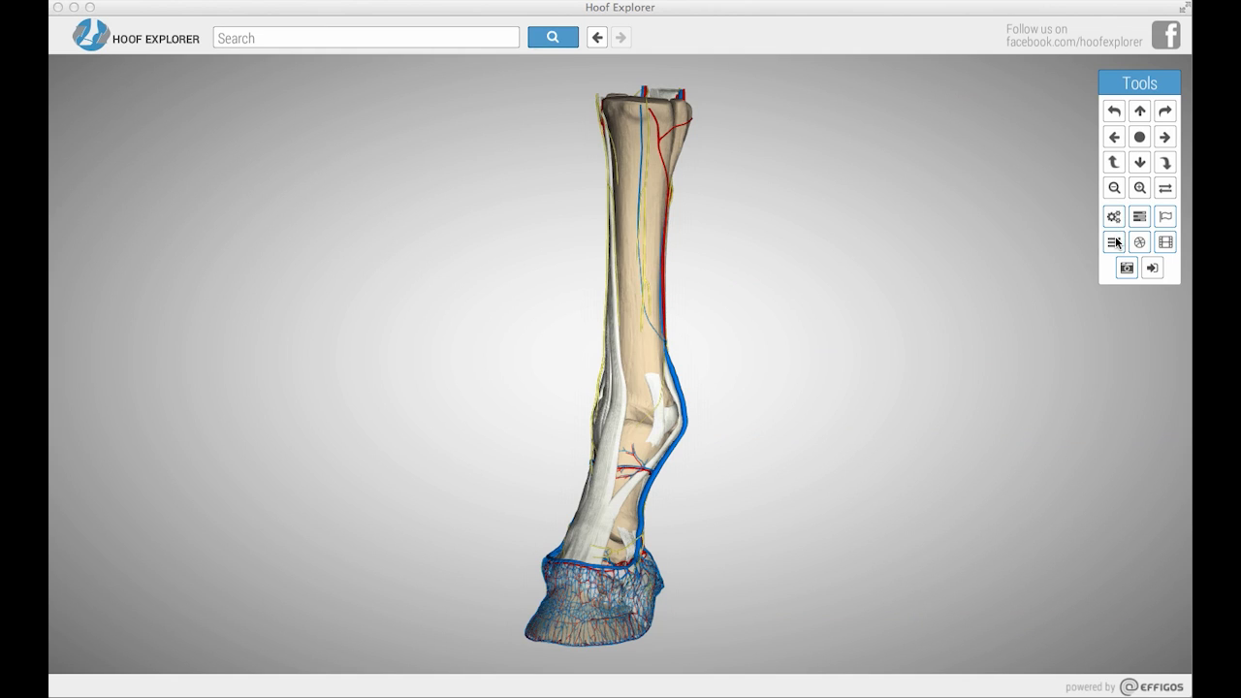
Show the anatomy tree, expand Bones, cartilages, and isolate the proximal sesamoid bones for close inspection.
click(1117, 243)
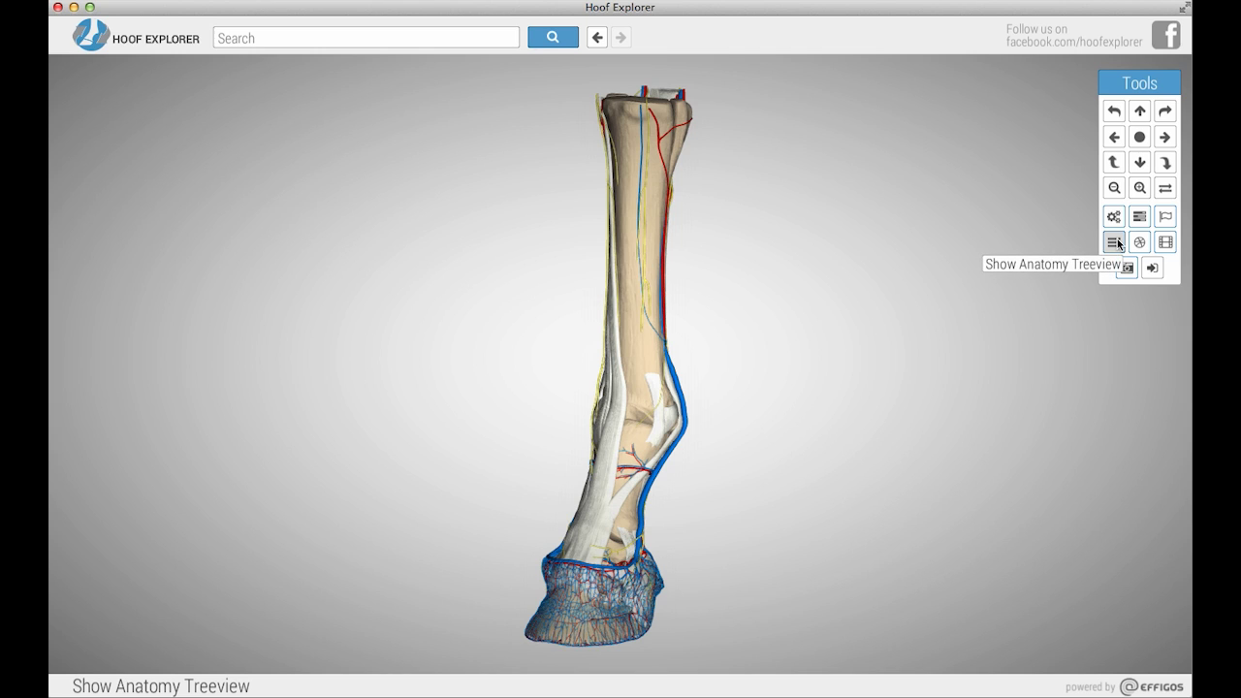
click(1116, 242)
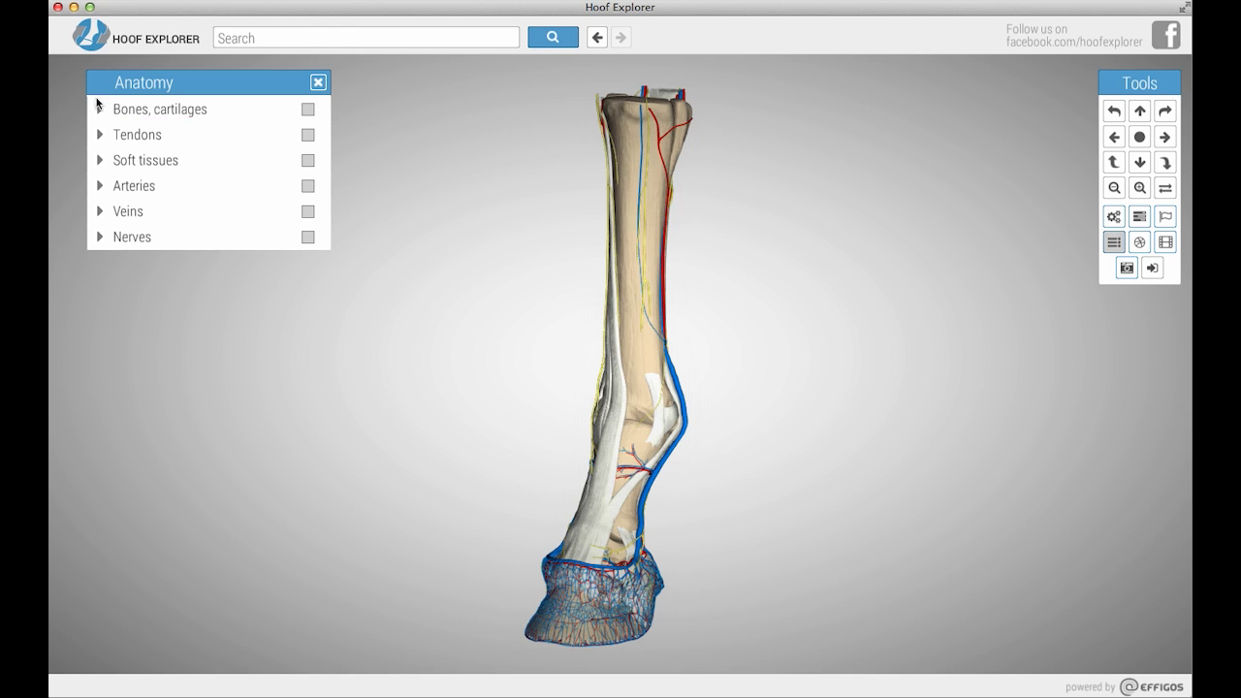
click(100, 109)
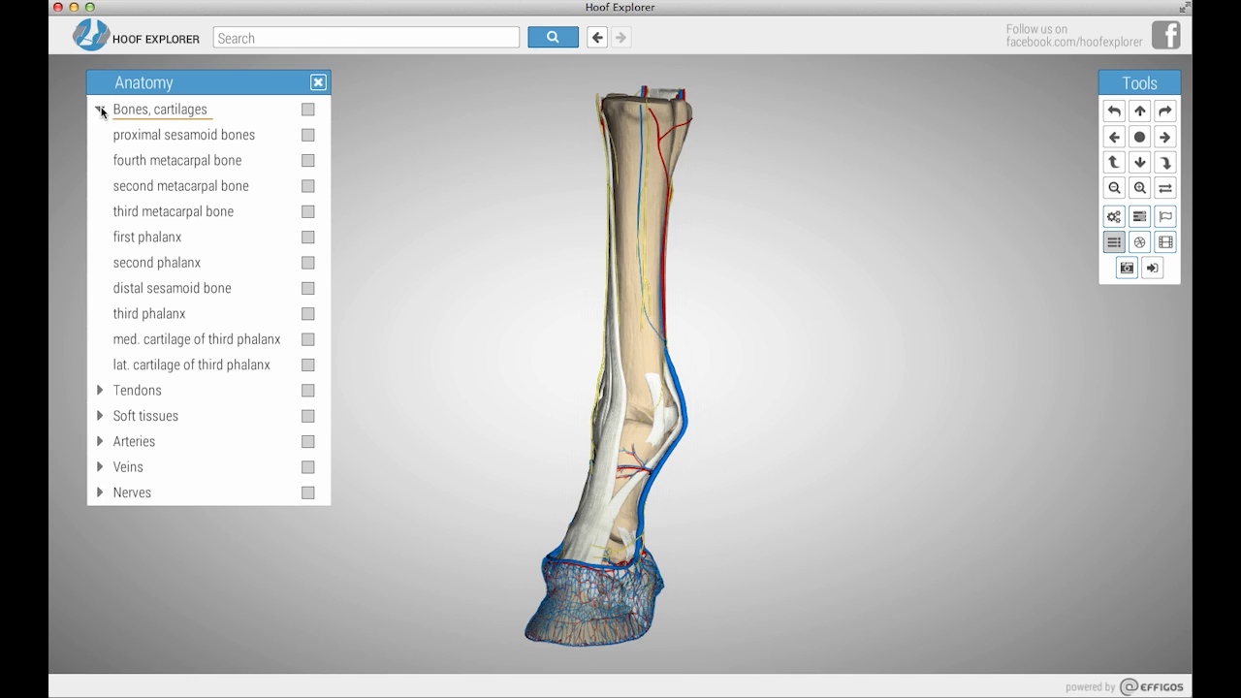
click(232, 137)
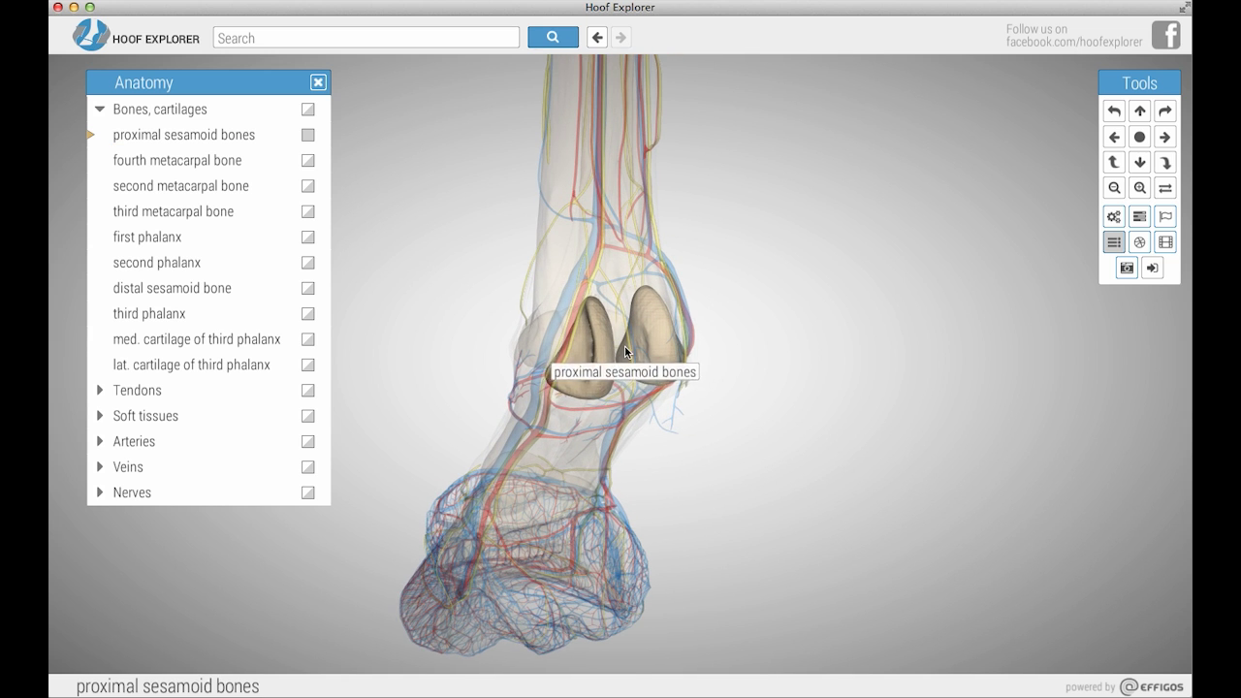
scroll(624, 345, up, 5)
scroll(624, 345, down, 3)
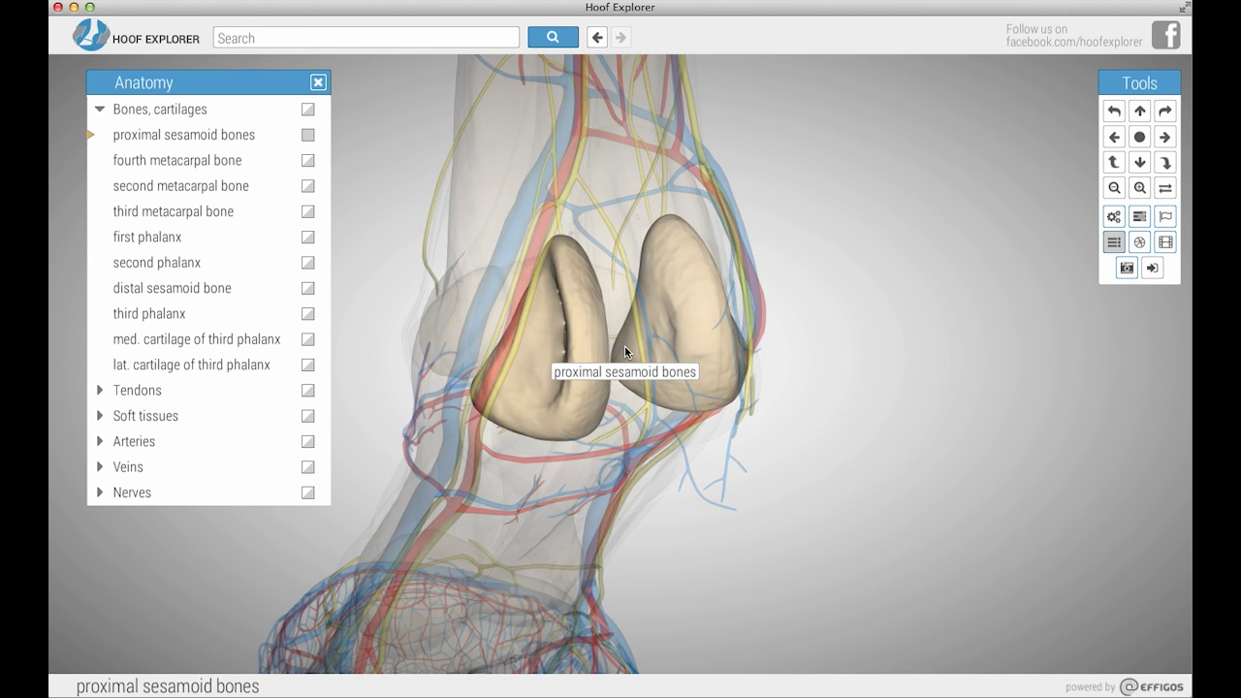
scroll(624, 345, down, 5)
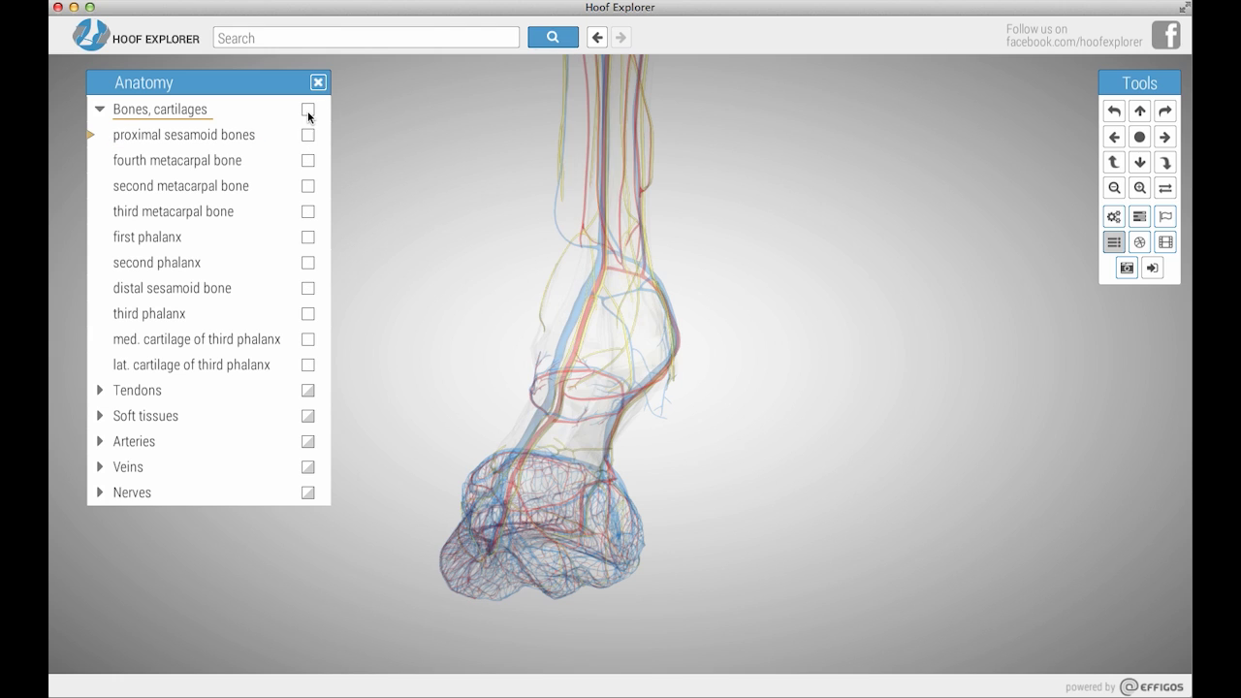
Make all bones and cartilages fully visible, and select the deep digital flexor muscle among the tendons.
click(309, 110)
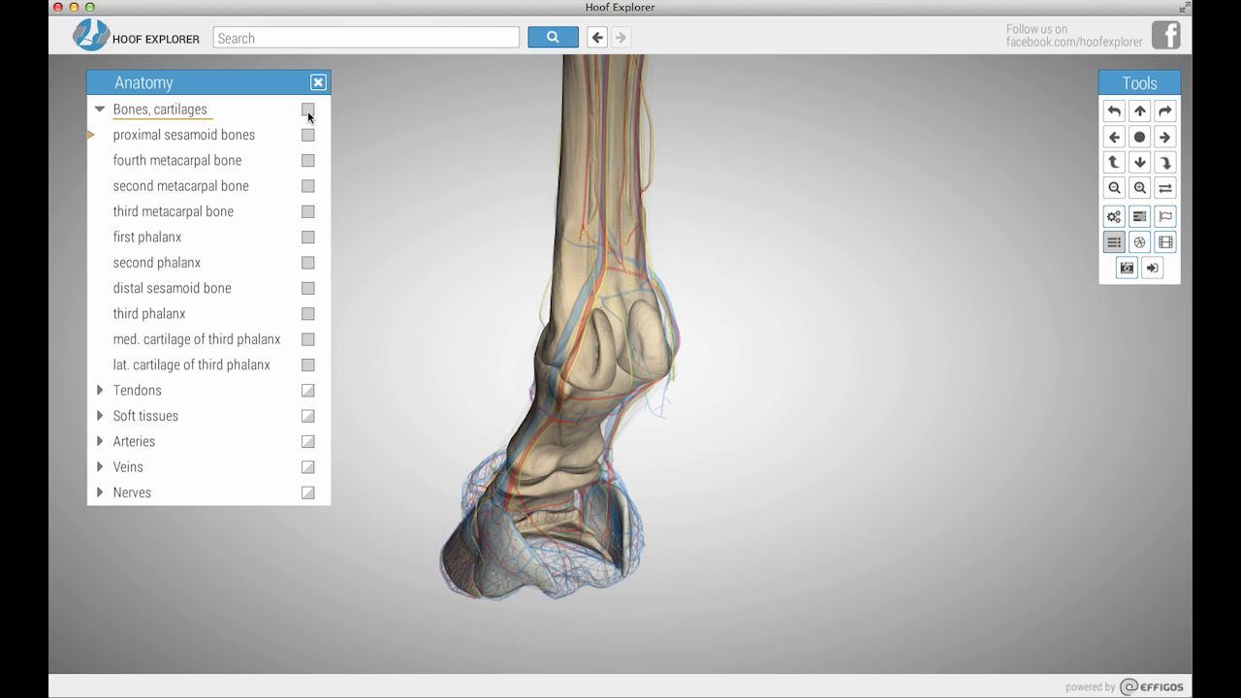
click(99, 109)
click(98, 135)
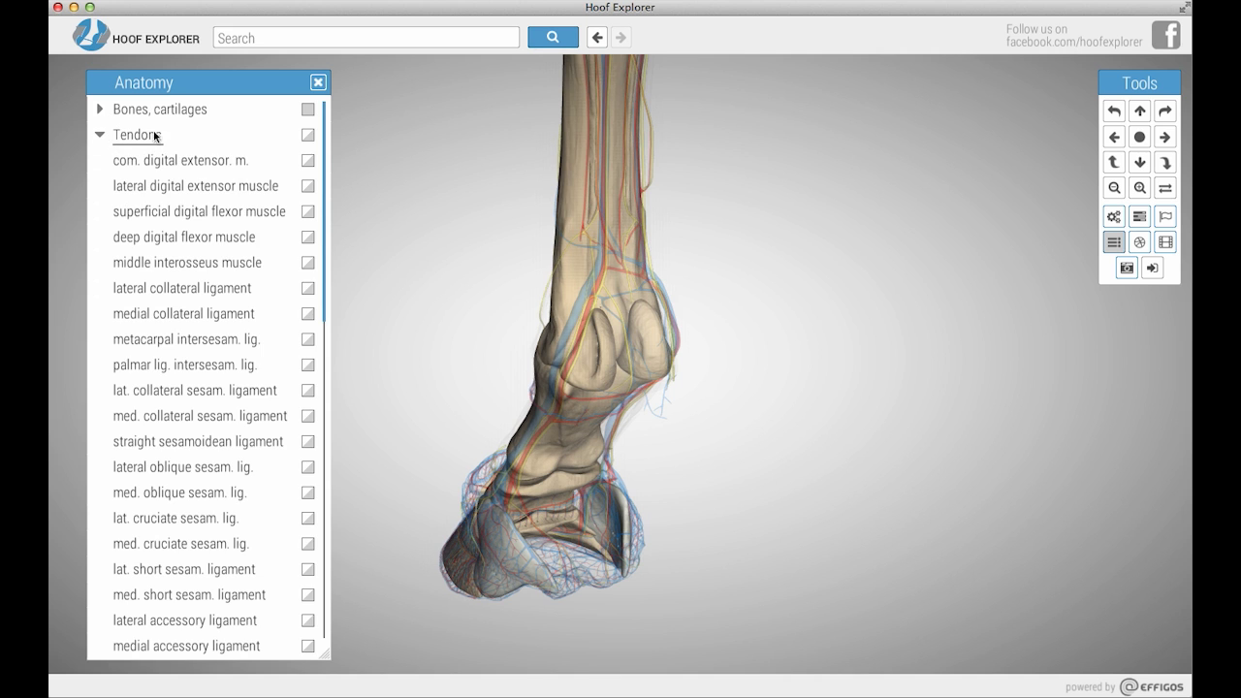
click(214, 240)
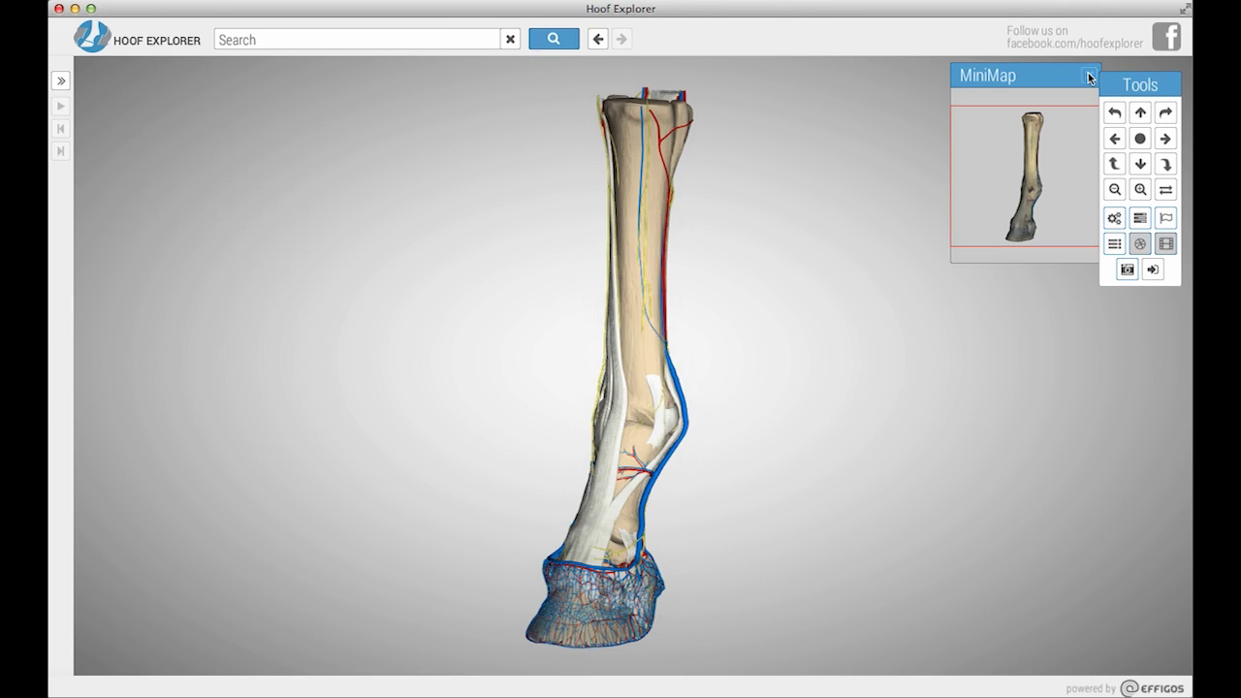
Close the MiniMap, reset the view, and display the playback sidebar.
click(1088, 74)
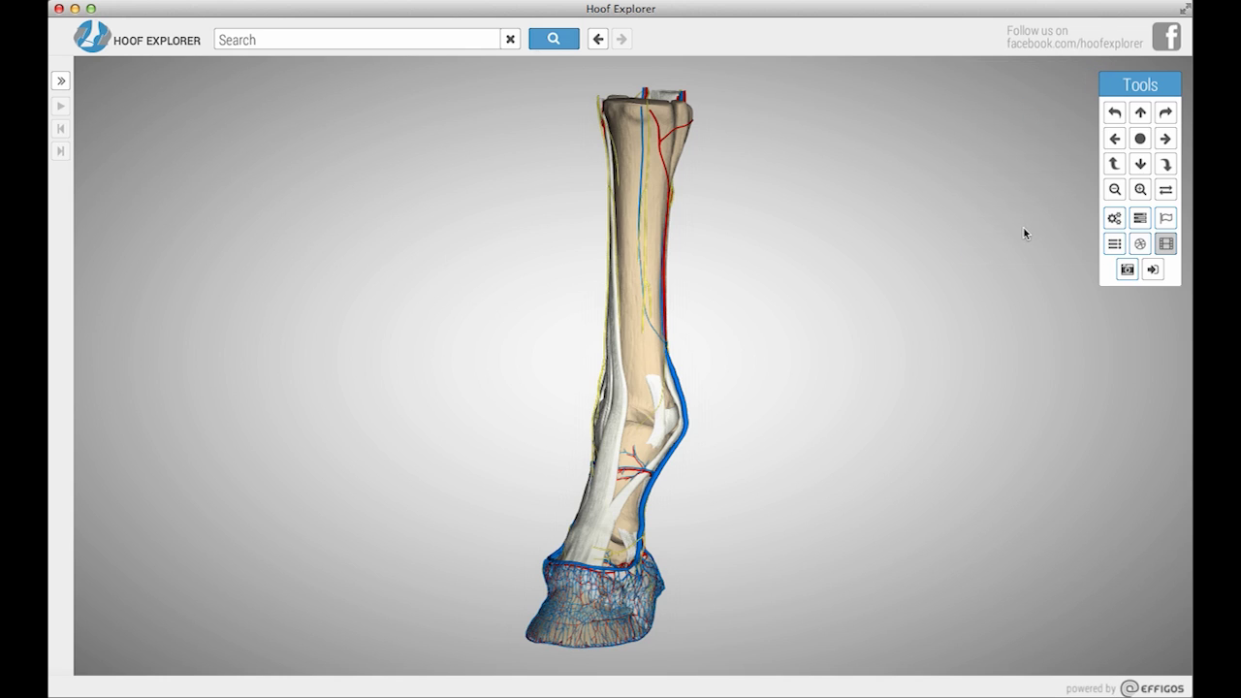
click(1166, 247)
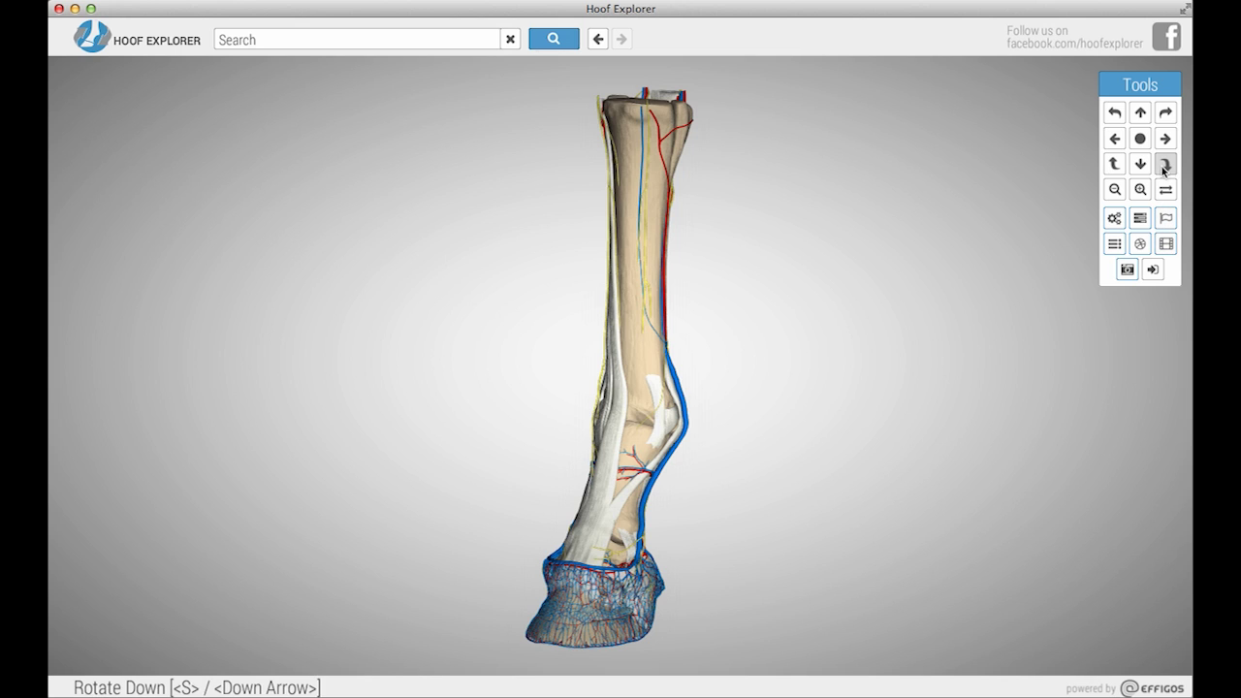
click(1140, 141)
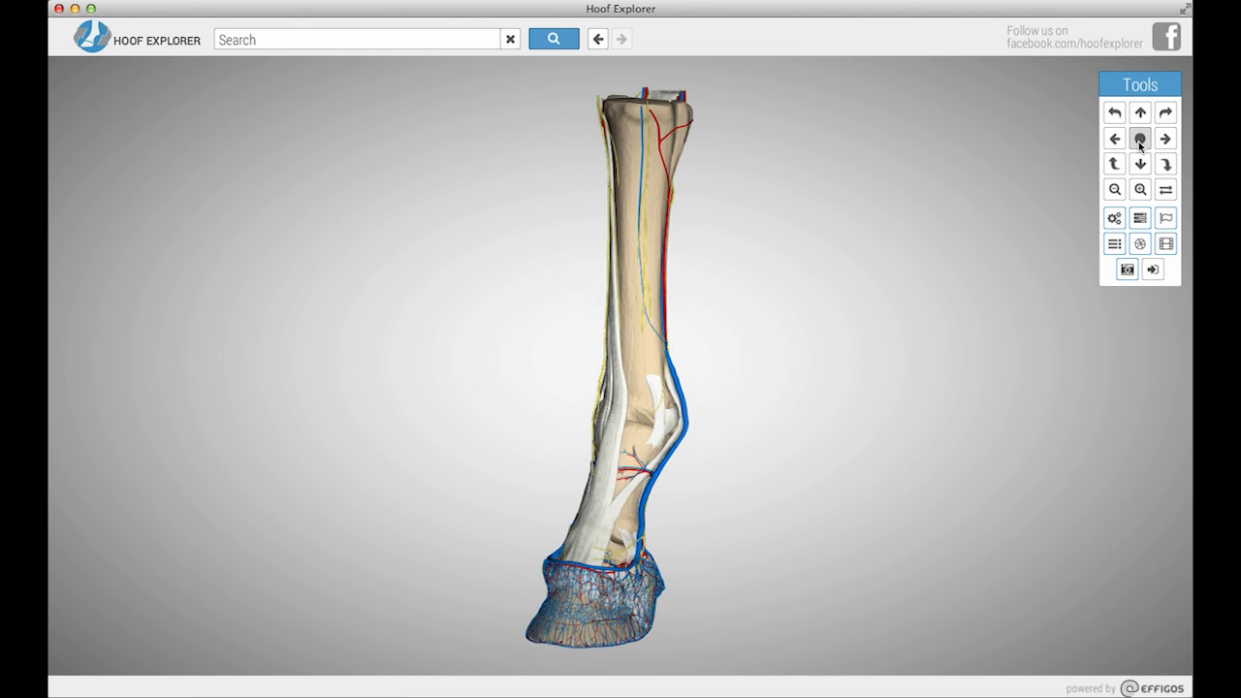
click(1167, 244)
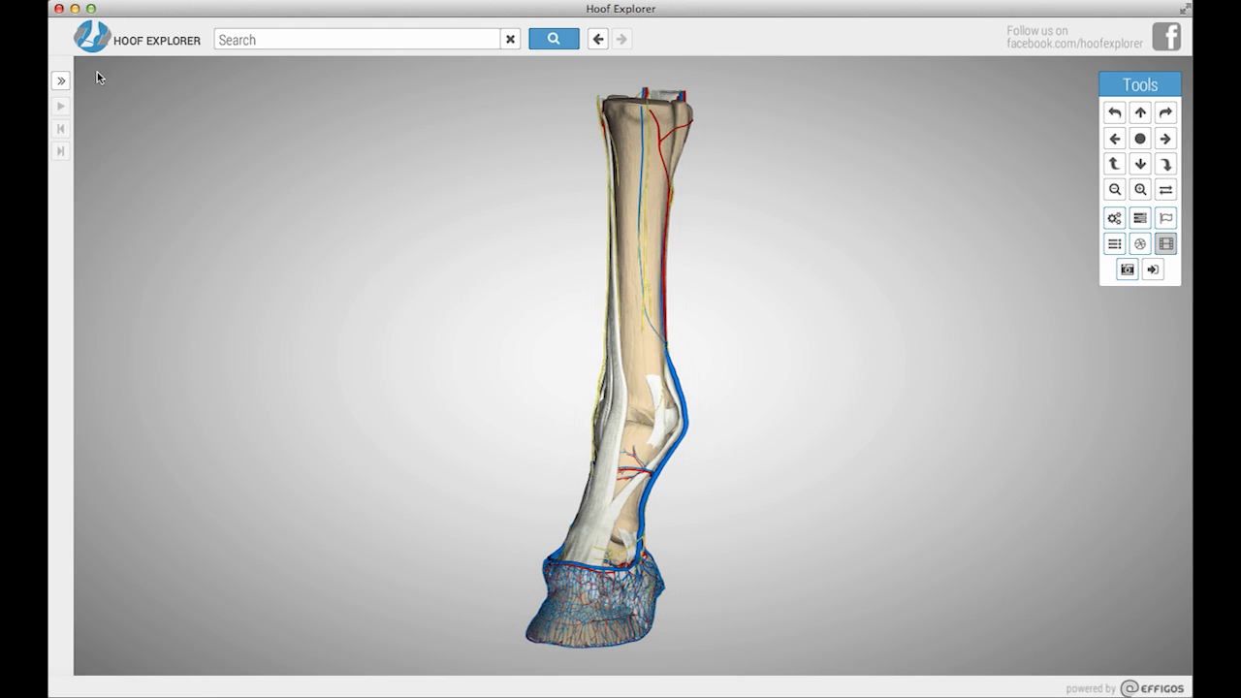
Expand the playback sidebar, isolate the first phalanx from Bones, cartilages in the anatomy tree, and add the view as a slide.
click(61, 83)
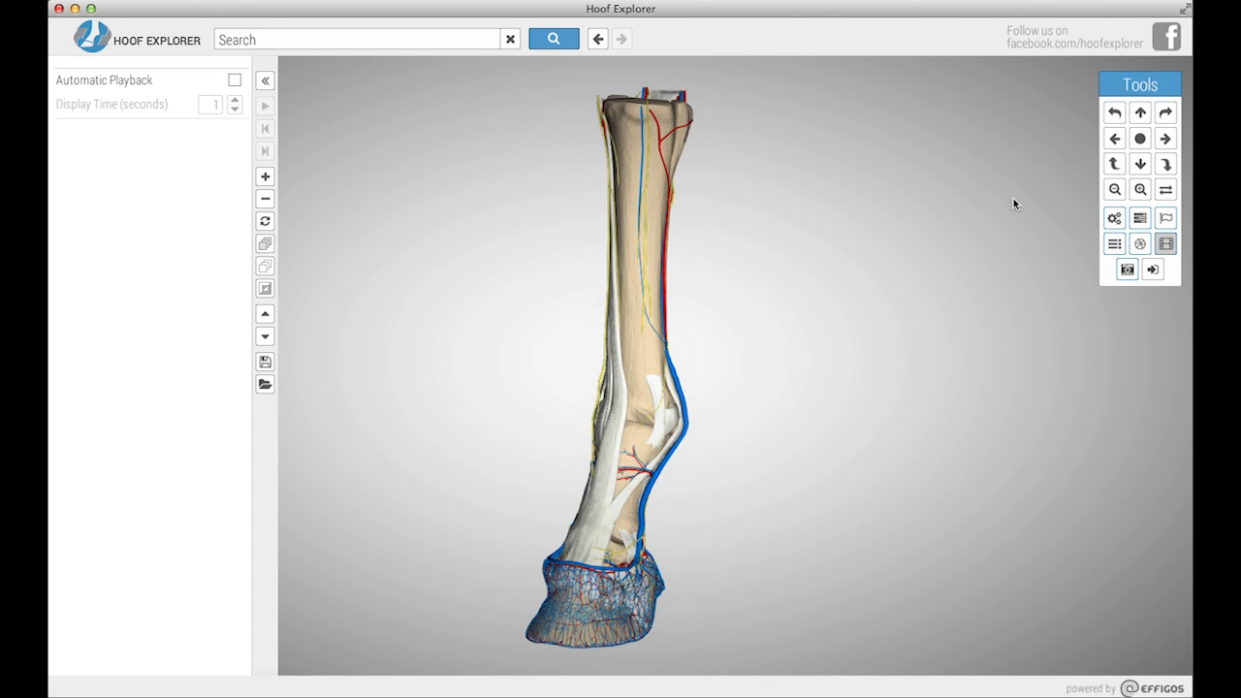
click(1119, 250)
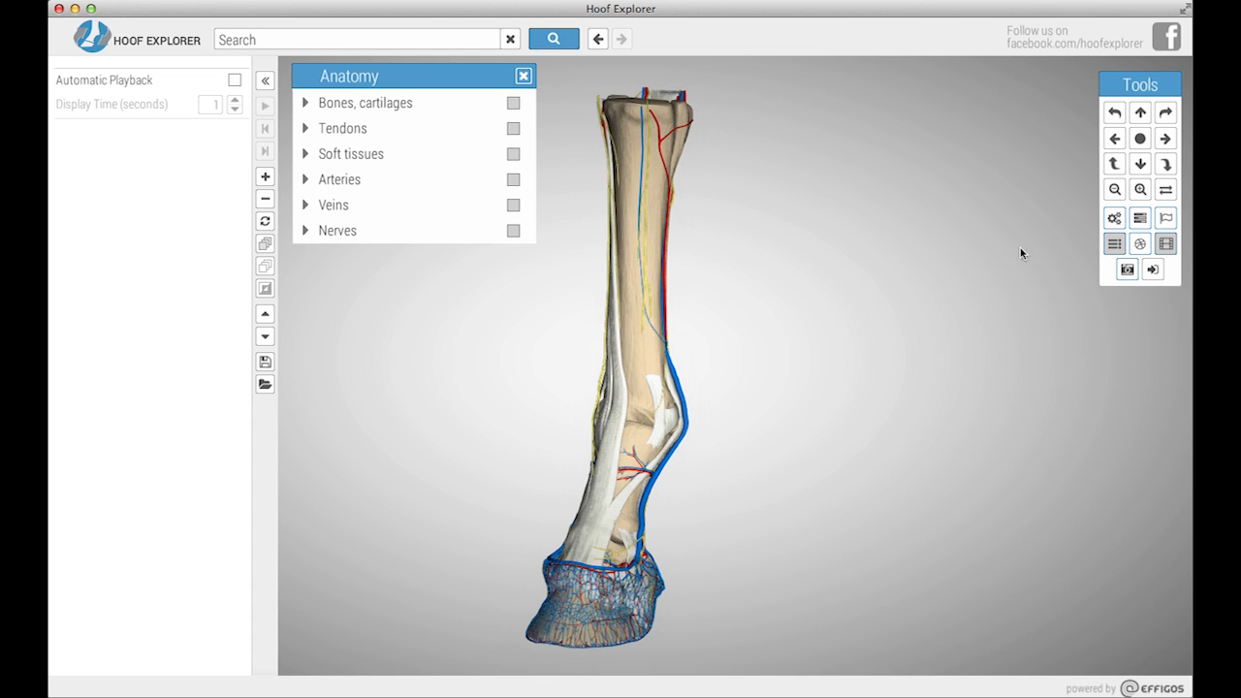
click(305, 102)
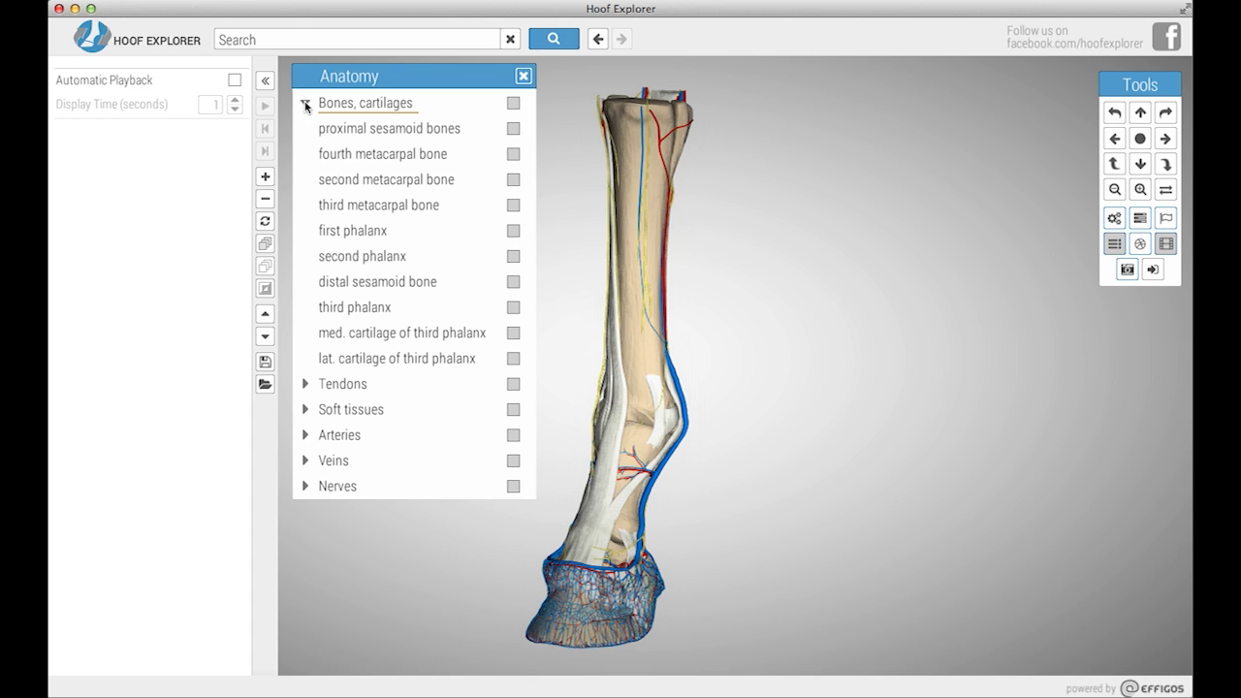
click(353, 230)
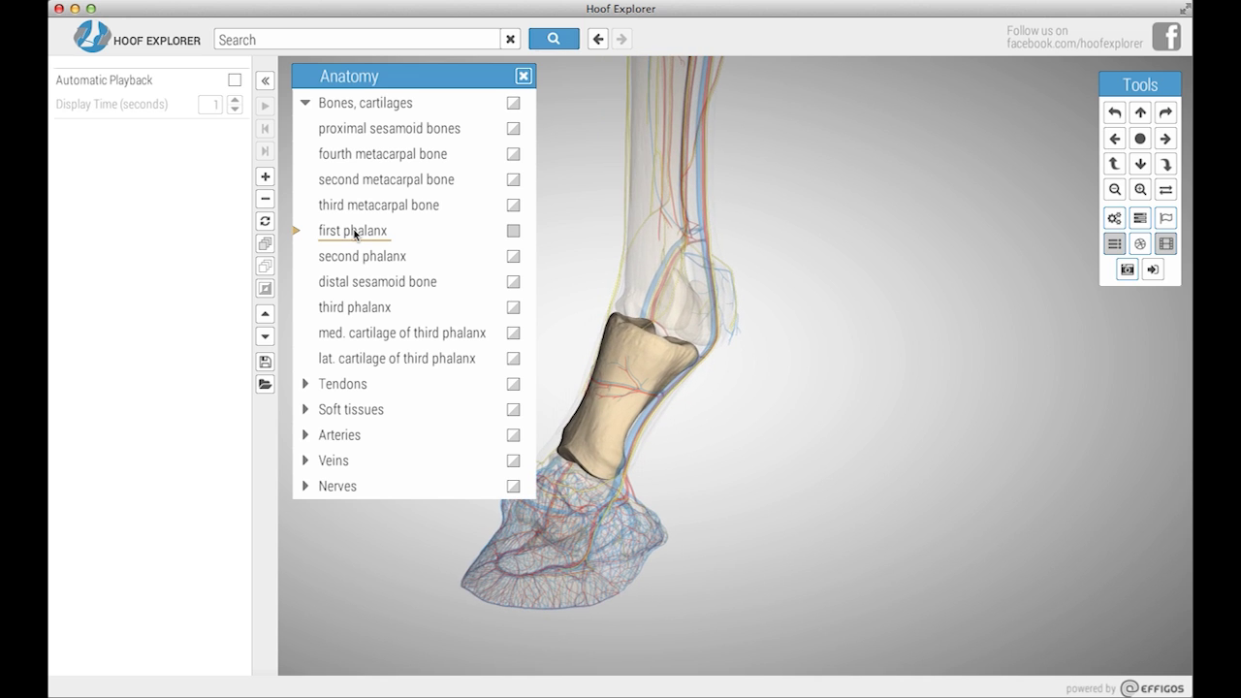
click(266, 178)
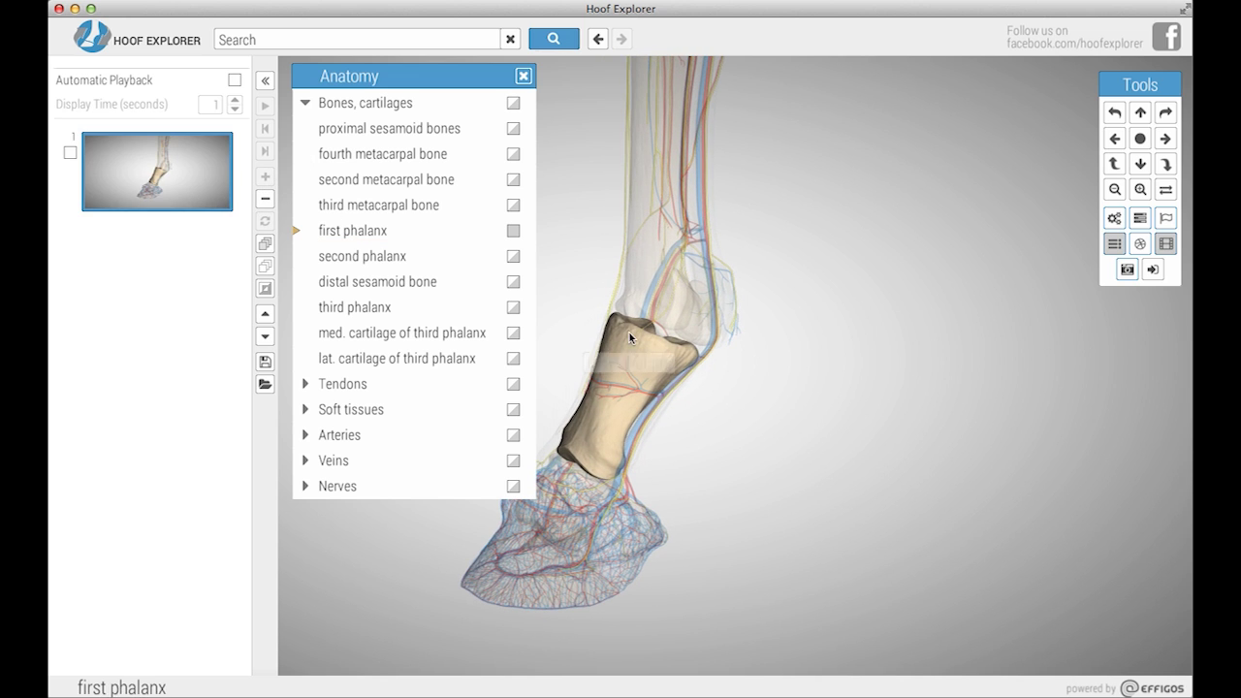
click(1141, 191)
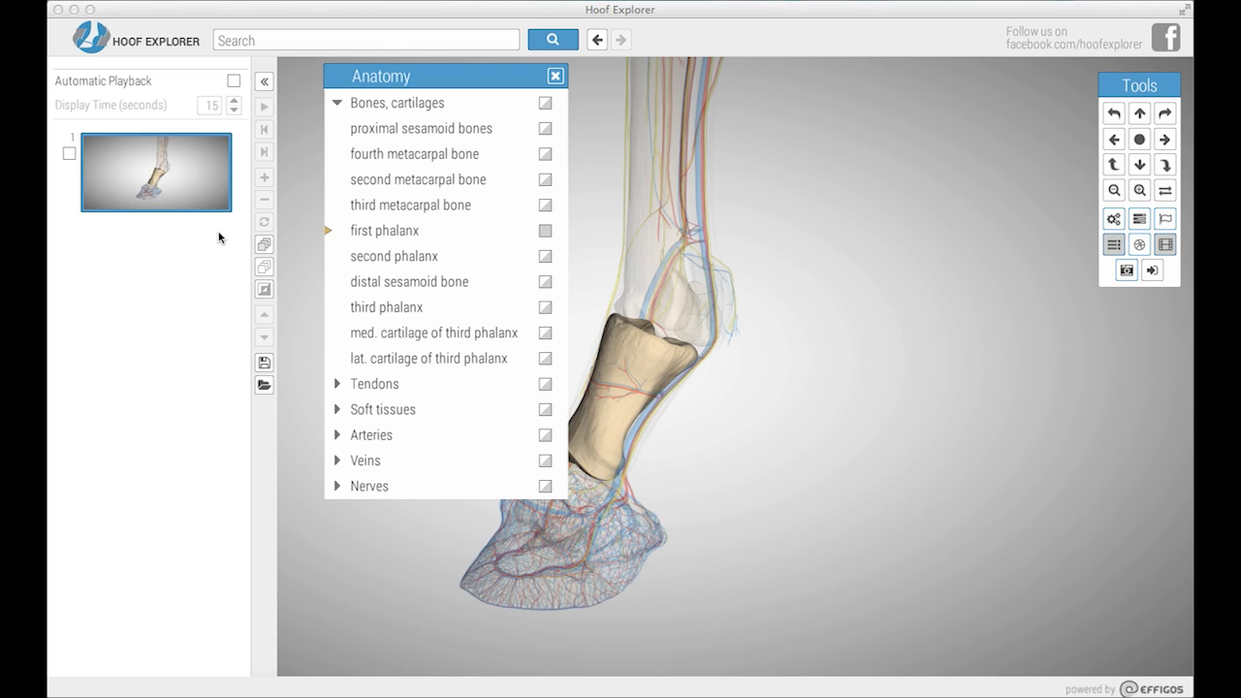
Check the first phalanx slide, uncheck and recheck it with the all-slides commands, and remove the checked slide.
click(69, 155)
click(69, 153)
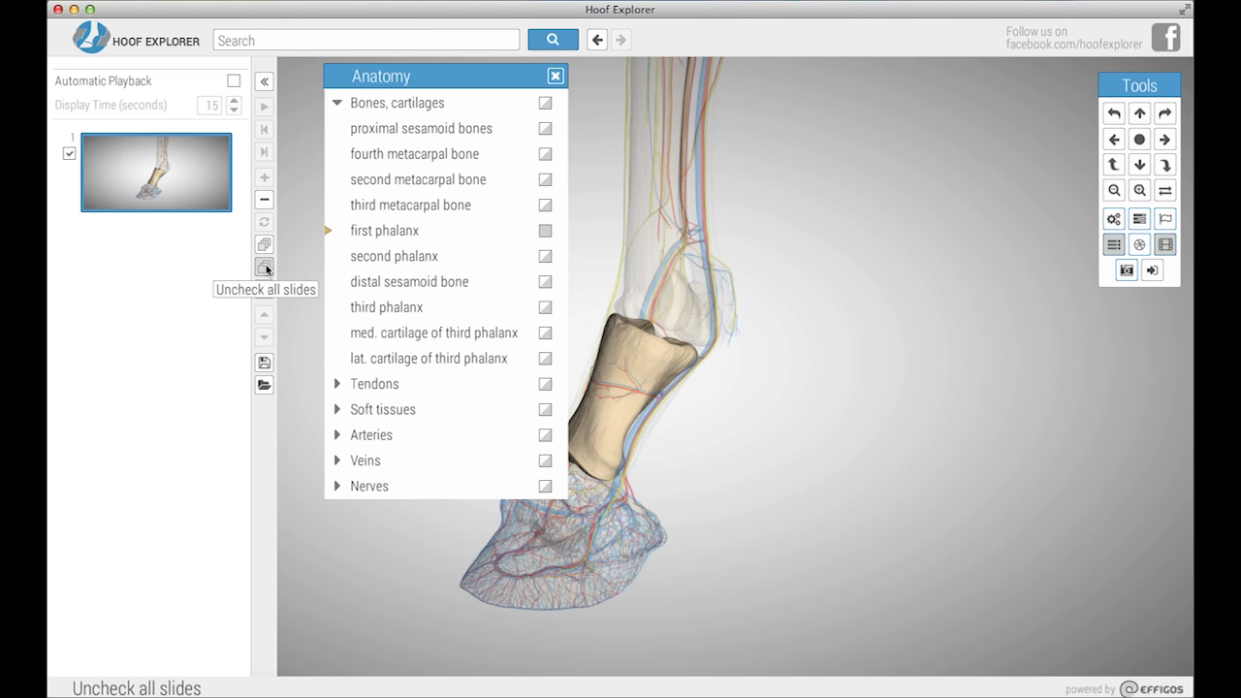
click(265, 268)
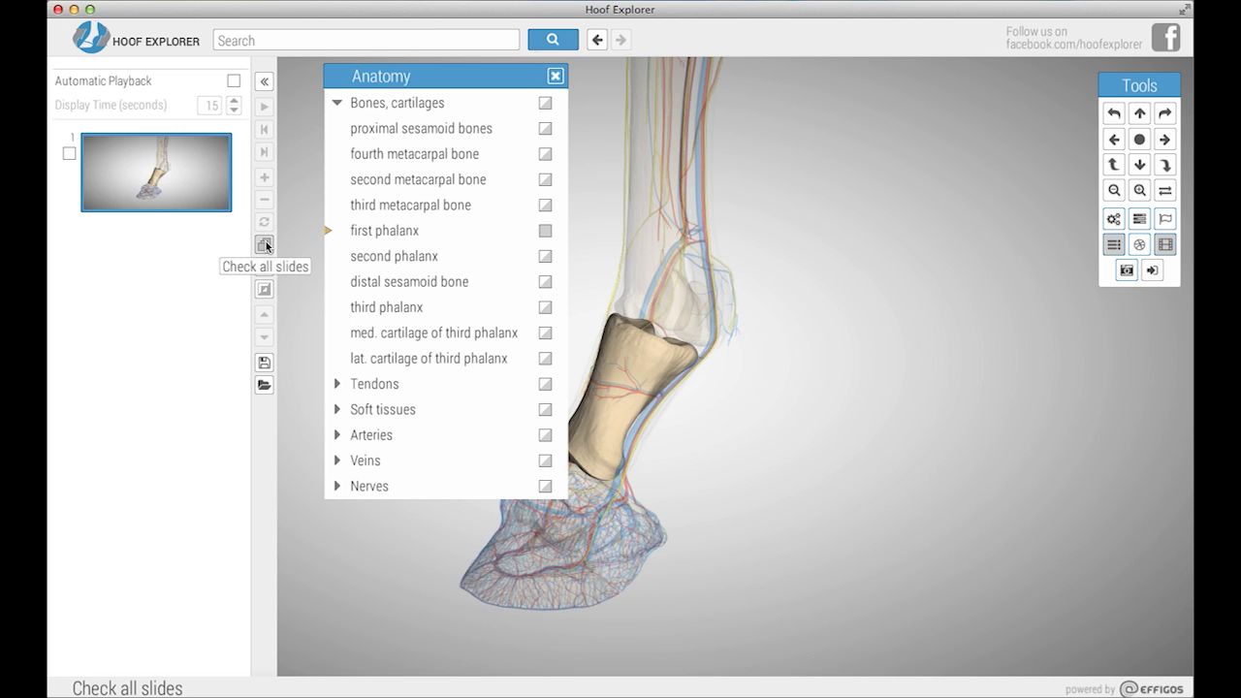
click(264, 246)
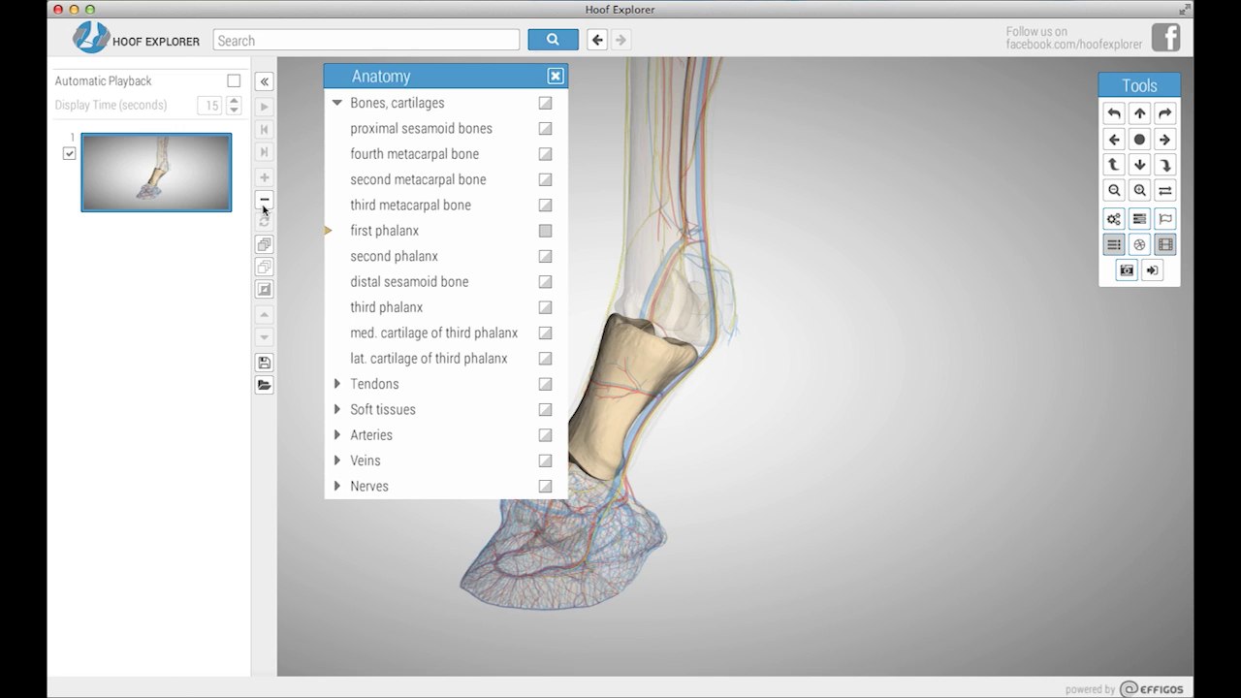
click(264, 200)
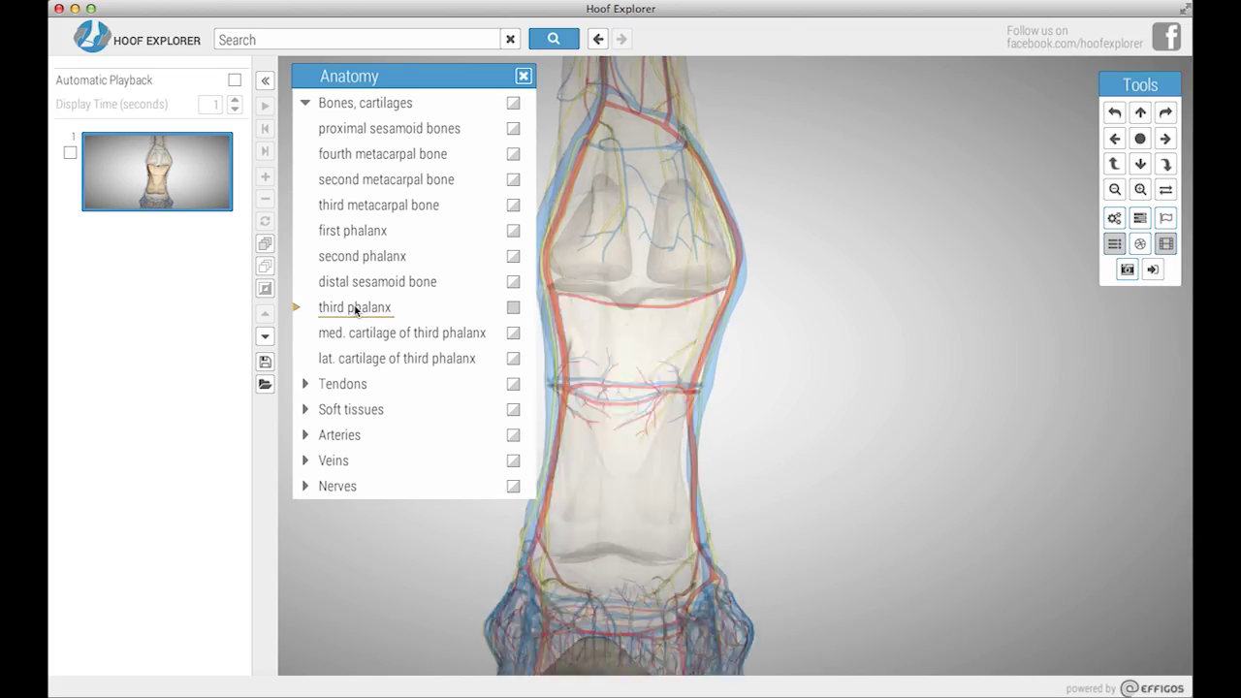
Rotate the leg and add the view of the isolated med. palmar dig. nerve as the fourth slide.
click(1115, 113)
click(1165, 164)
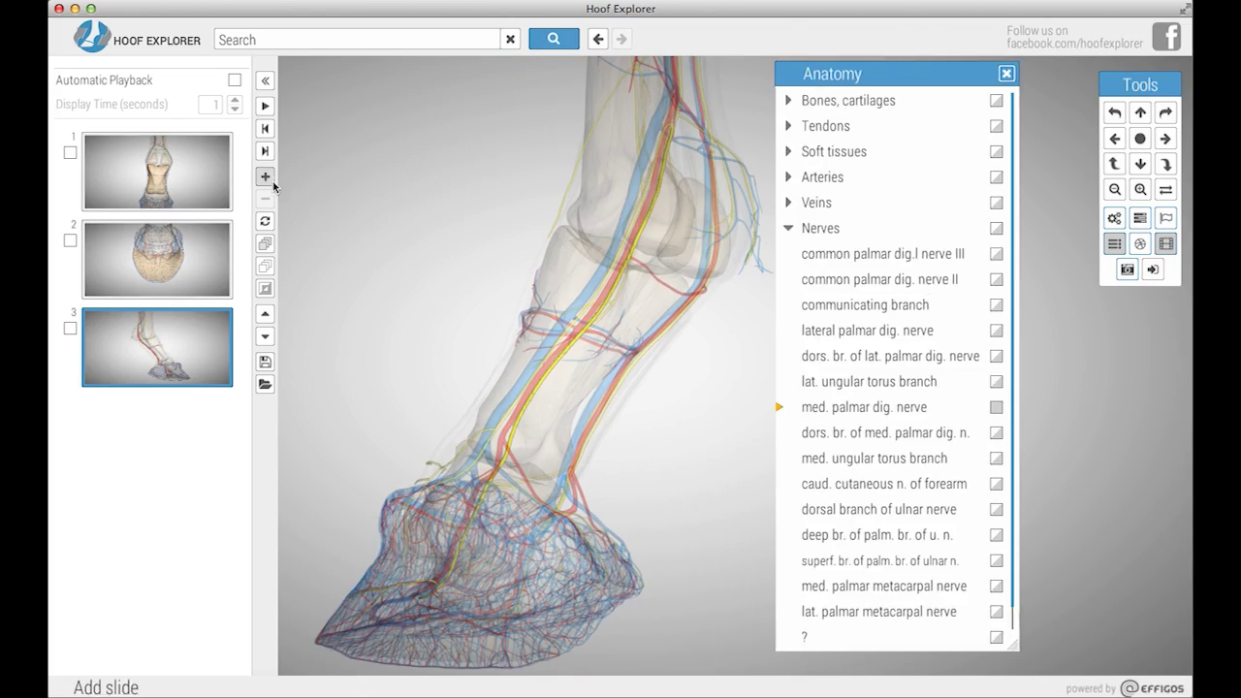
click(264, 175)
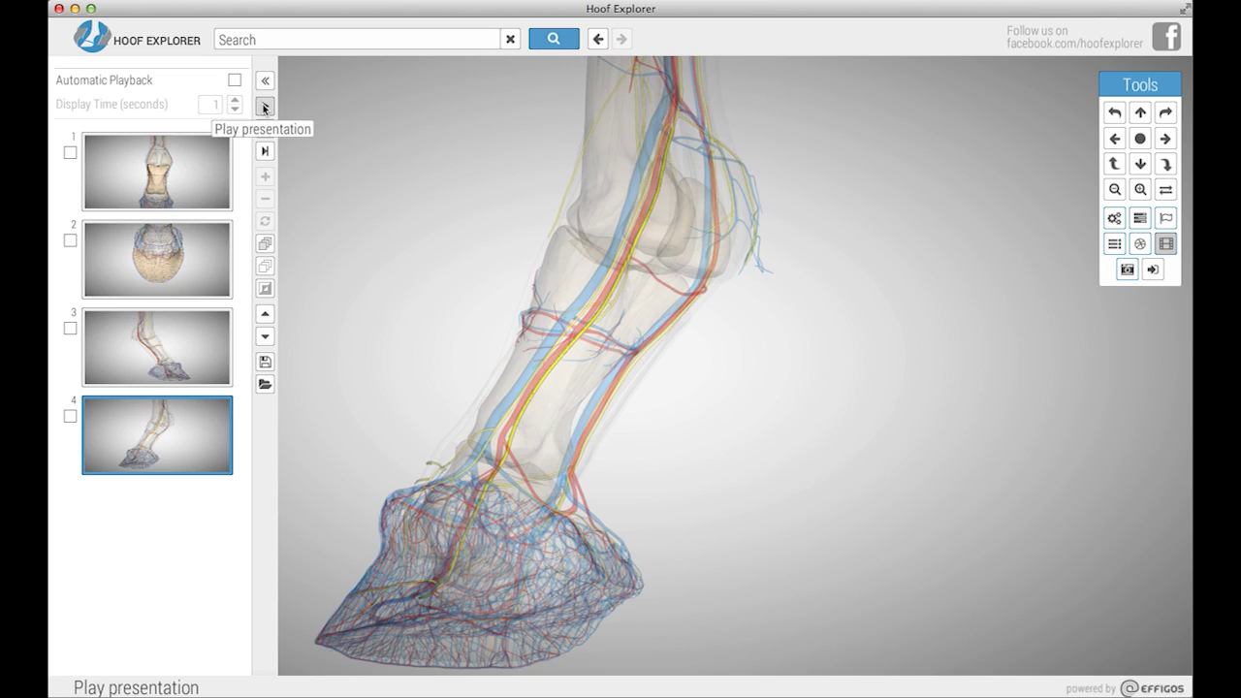
Play the presentation with Automatic Playback enabled and a display time of 4 seconds per slide, and stop the playback.
click(265, 108)
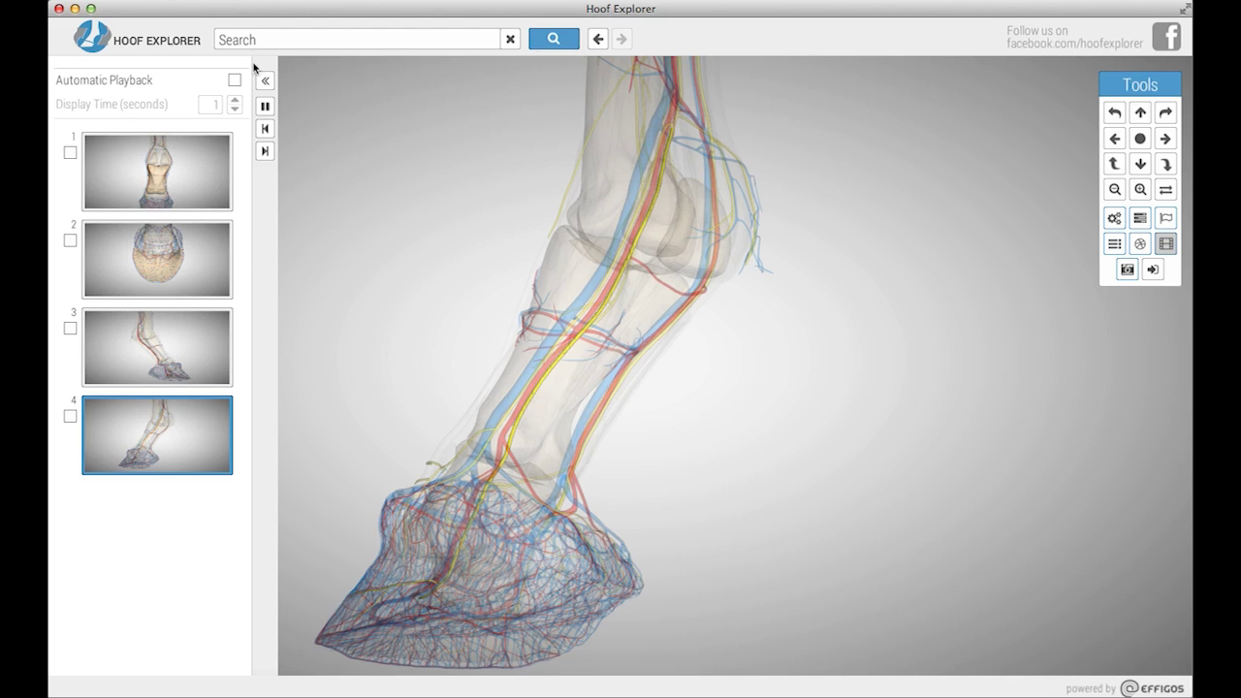
click(234, 80)
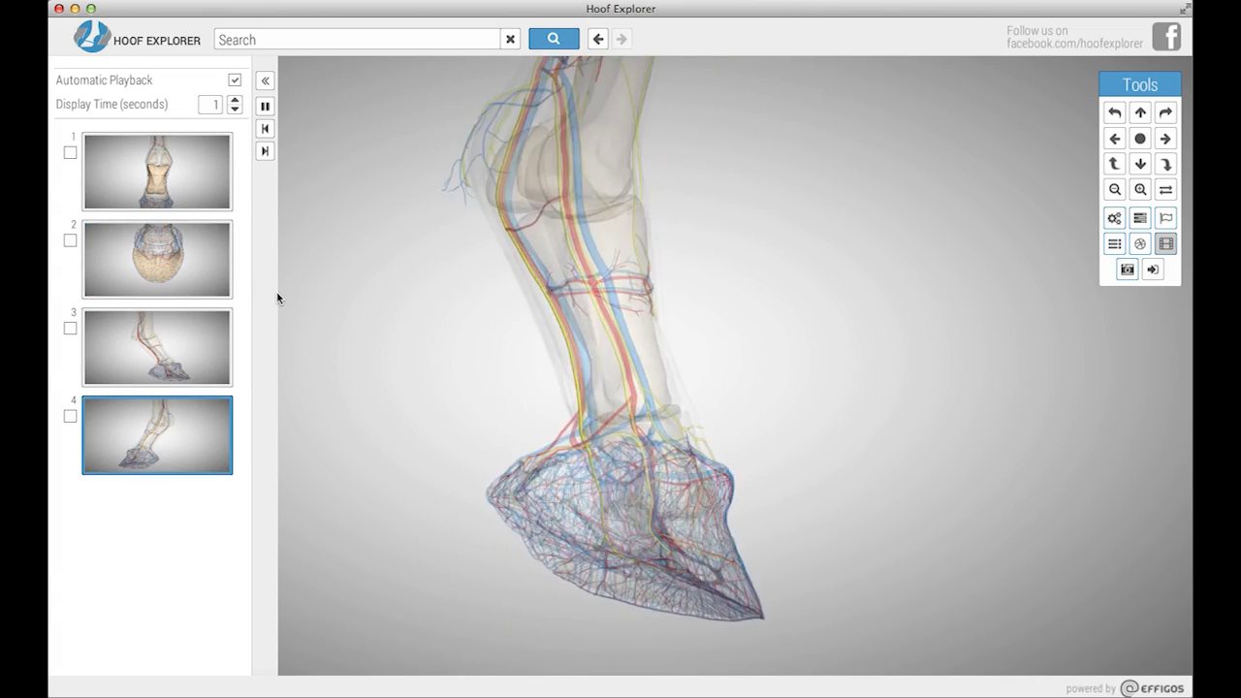
click(235, 99)
click(235, 100)
click(235, 100)
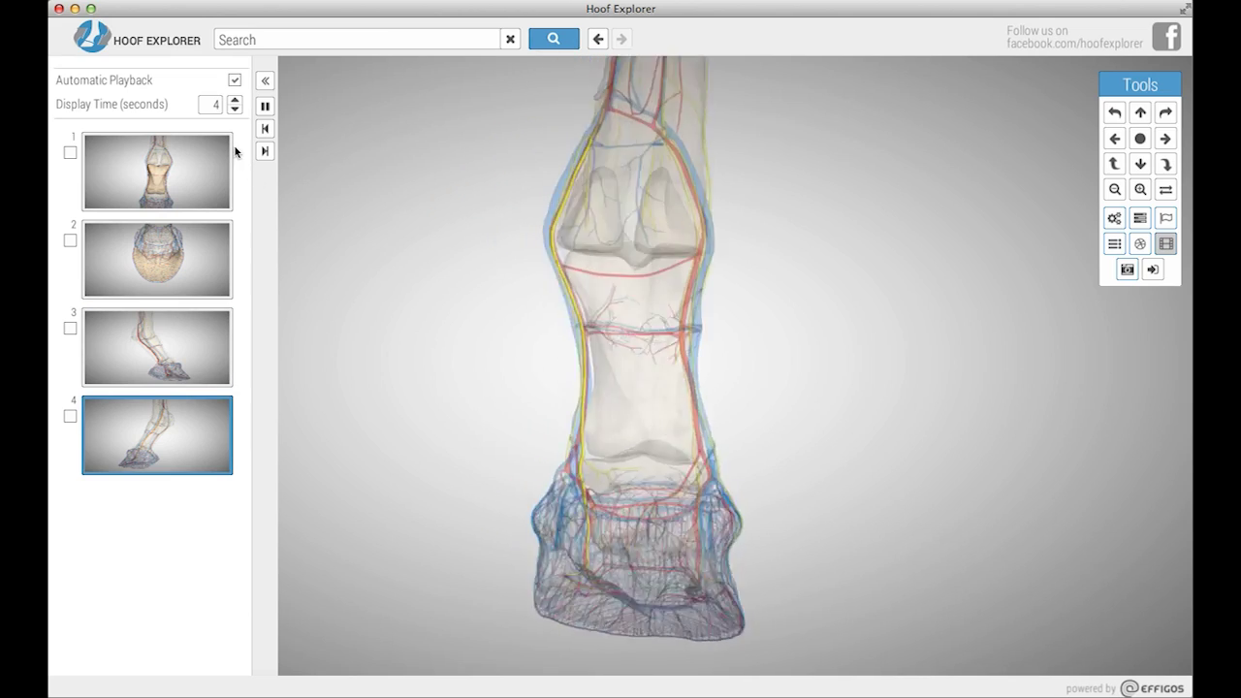
click(265, 105)
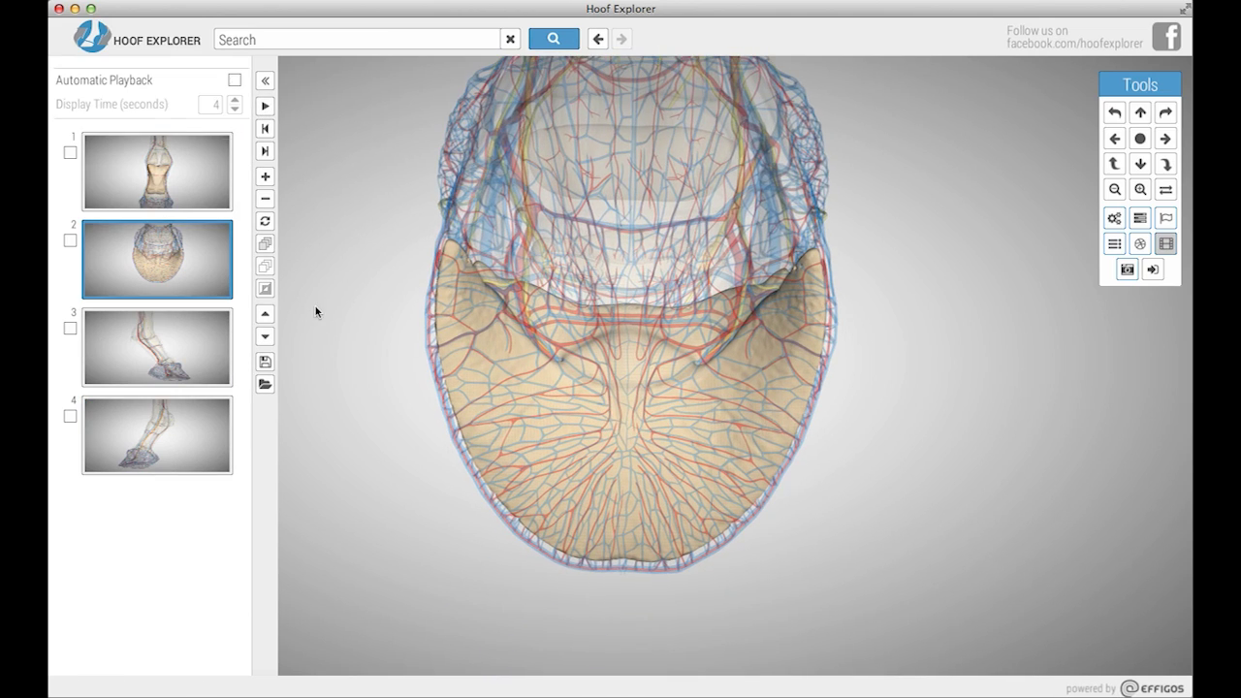
Save the slide presentation and use the command for loading a saved presentation.
click(265, 364)
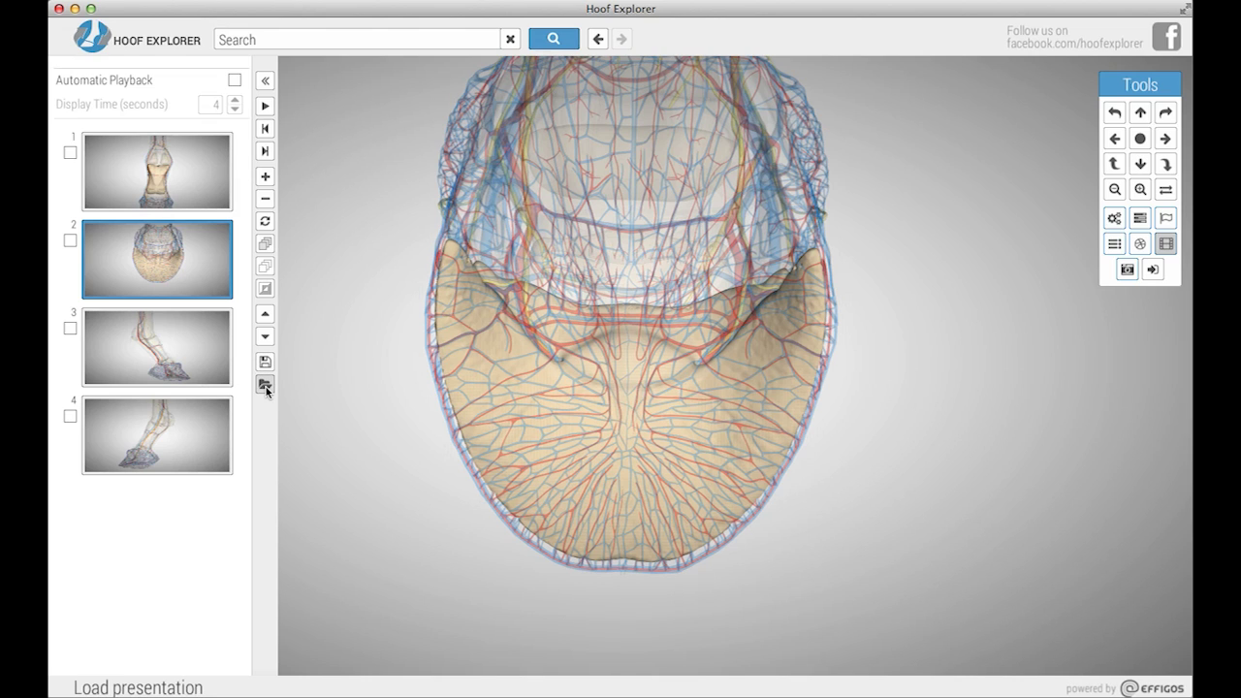
click(265, 385)
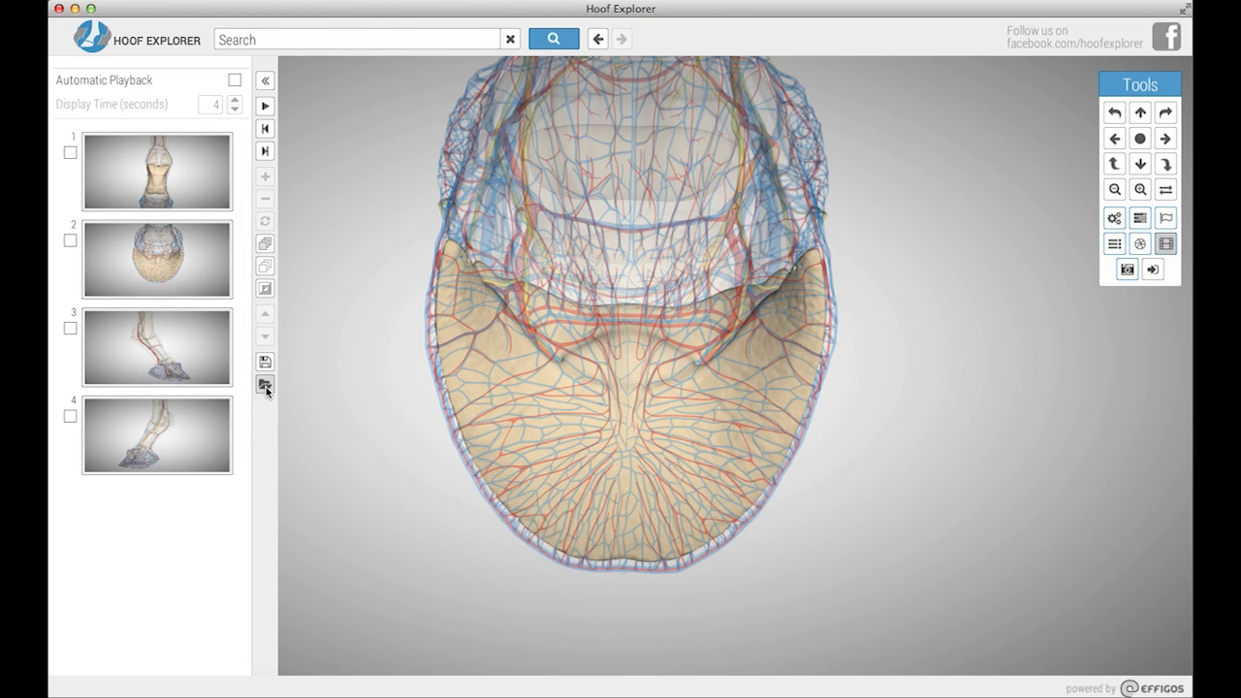